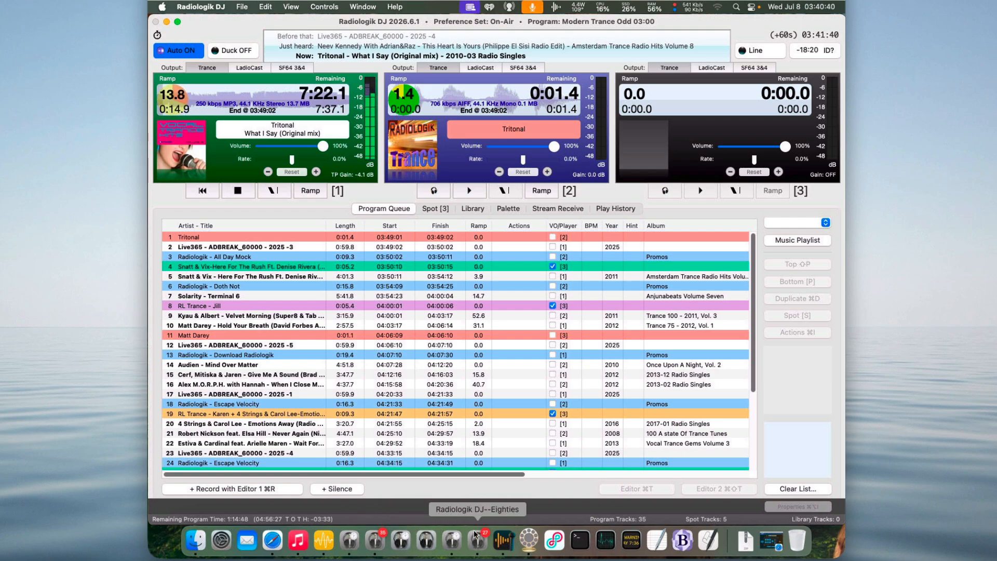
Step: Switch to Audio Hijack, go through the WFEL, Radiologik Trance and House Station sessions, and open the Eighties session
click(503, 540)
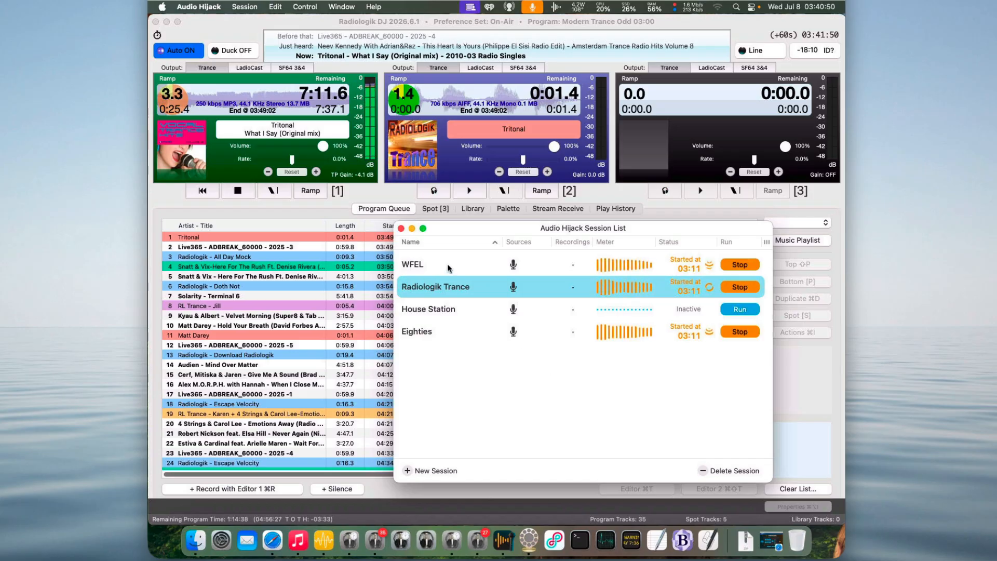
click(422, 265)
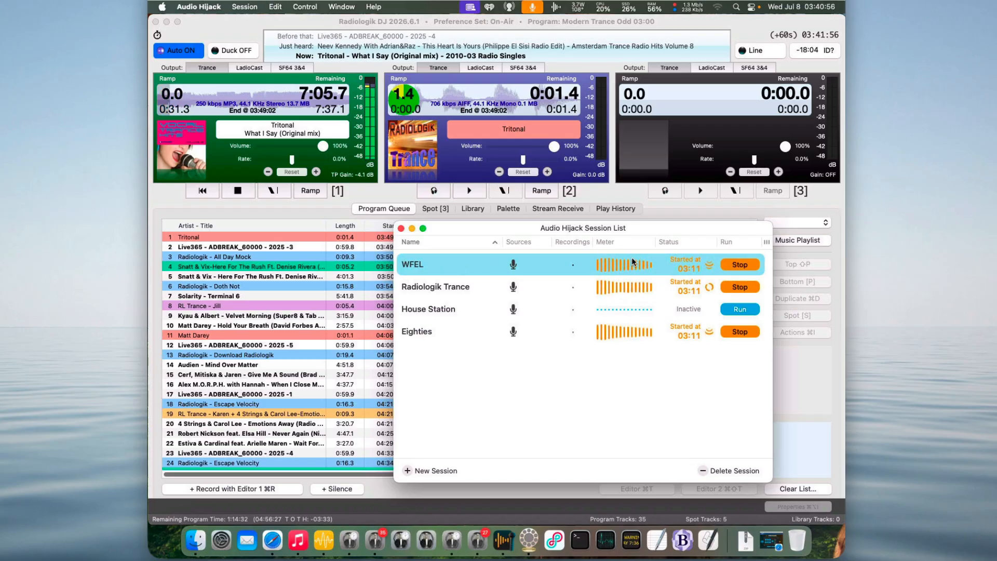
click(447, 290)
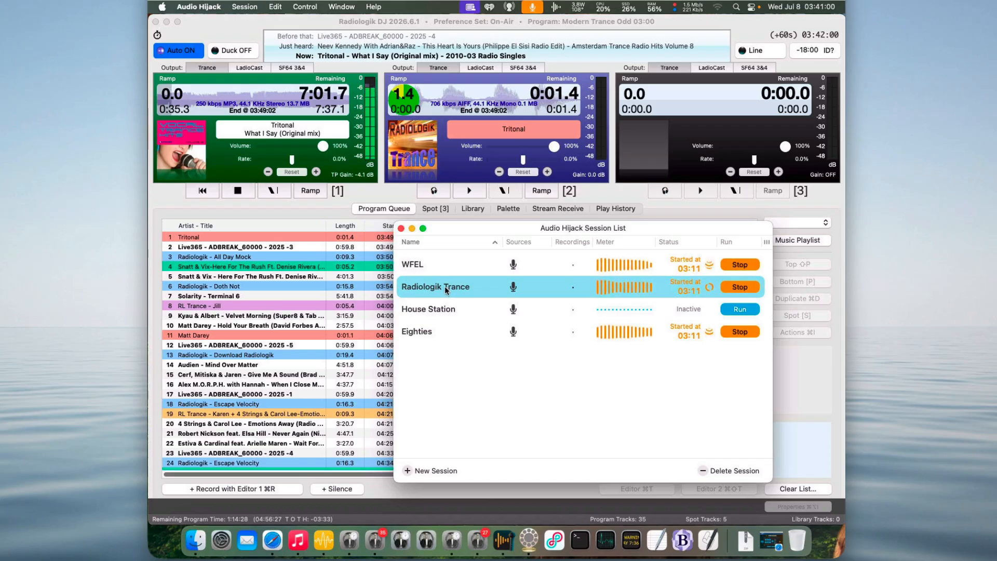
click(450, 337)
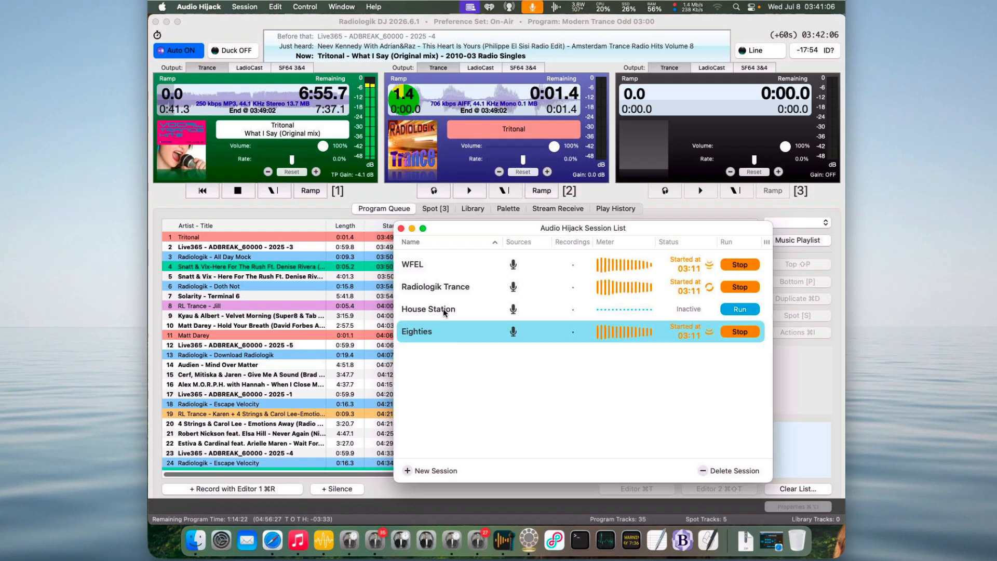
click(444, 311)
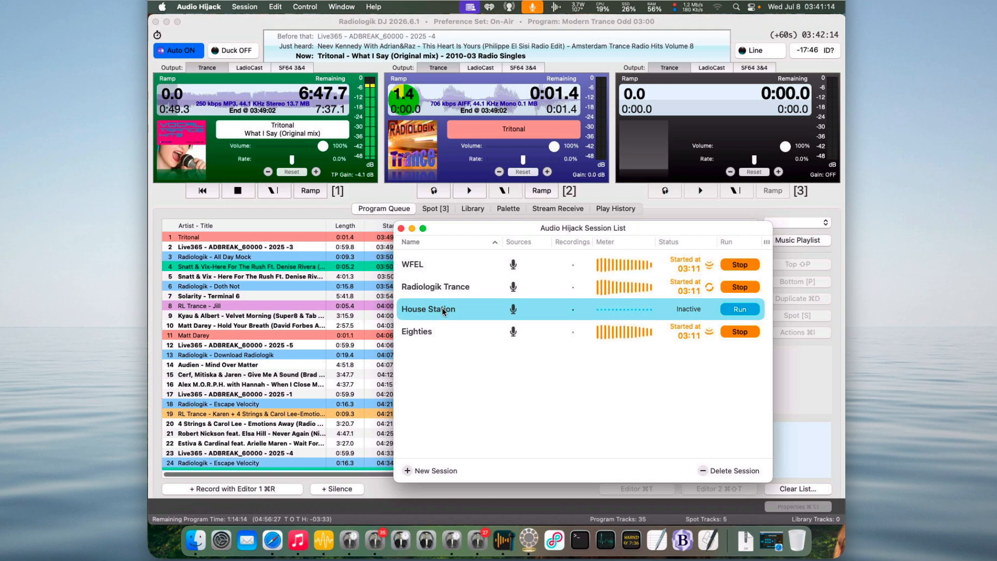
click(444, 285)
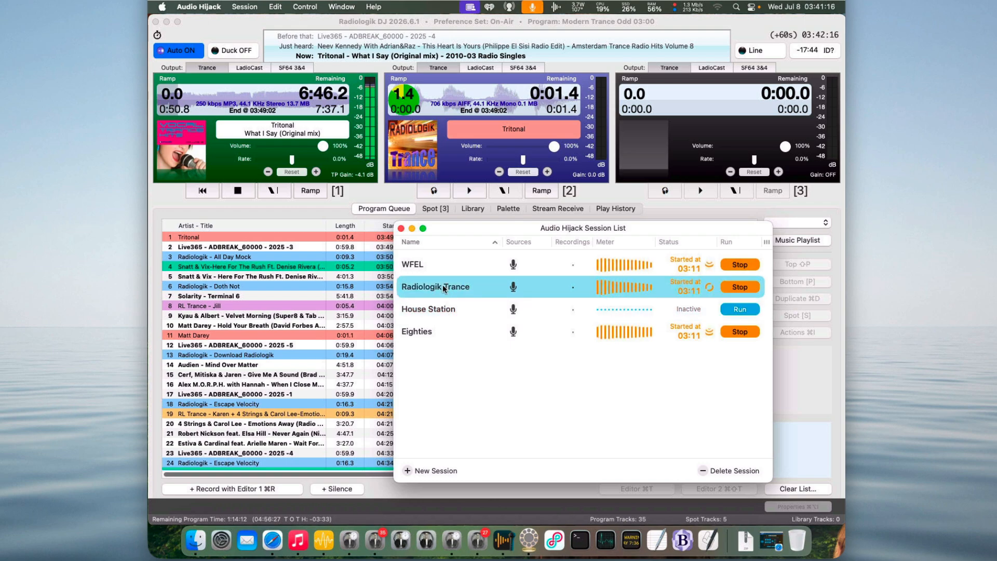
click(442, 329)
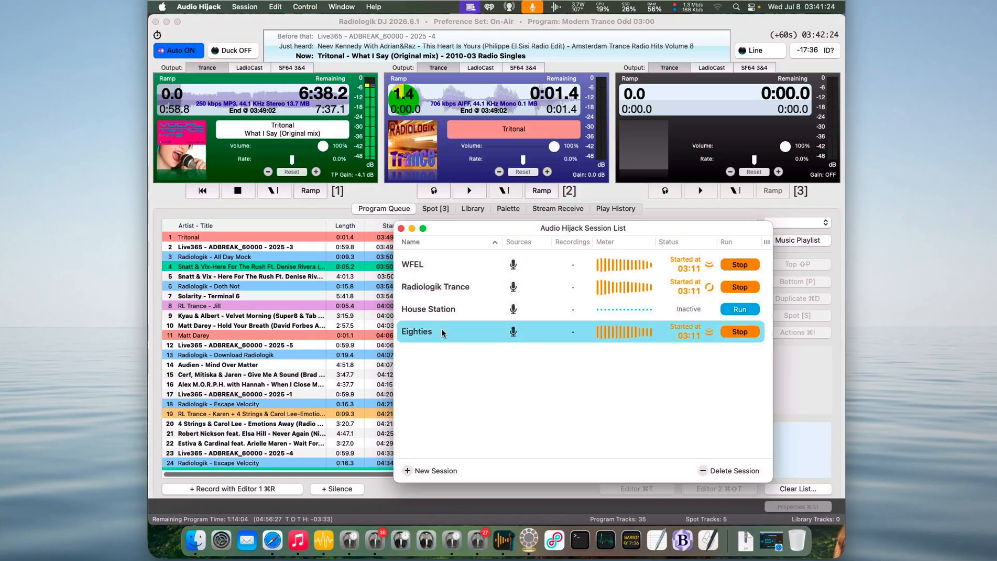
double_click(442, 329)
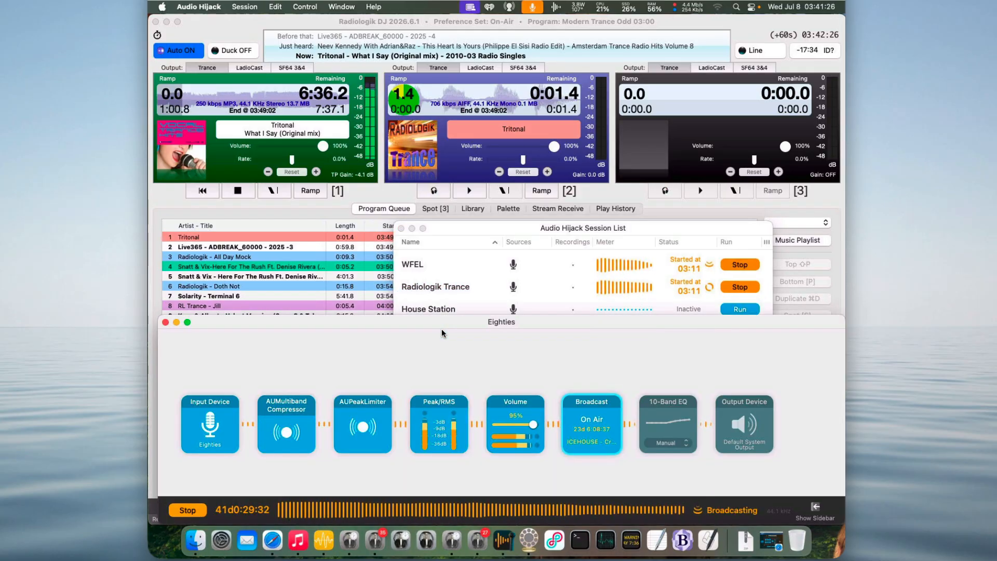
Step: Switch to Safari, view Audio Hijack's purchase options on the Rogue Amoeba site, and minimize the browser window
click(272, 540)
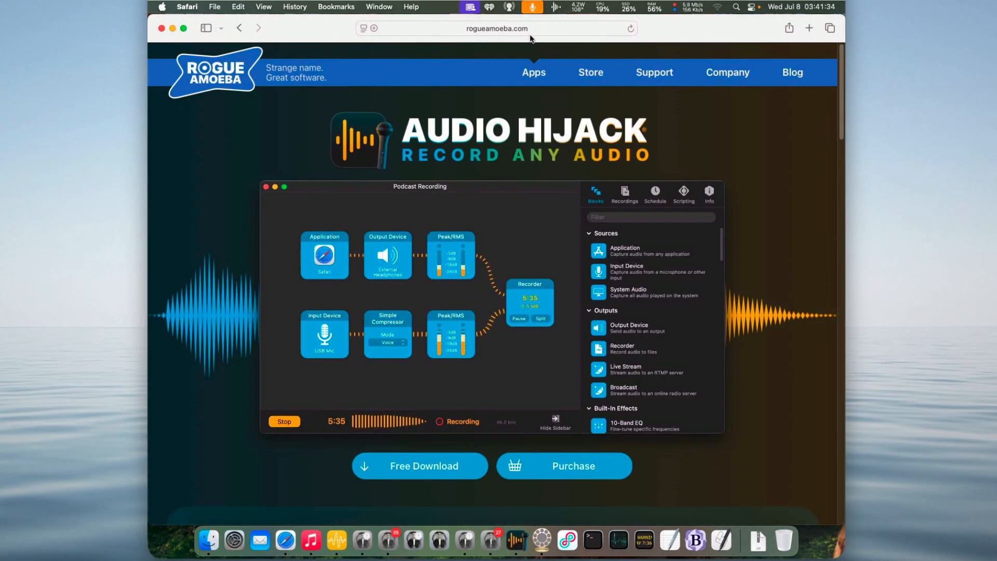
drag(313, 120, 317, 120)
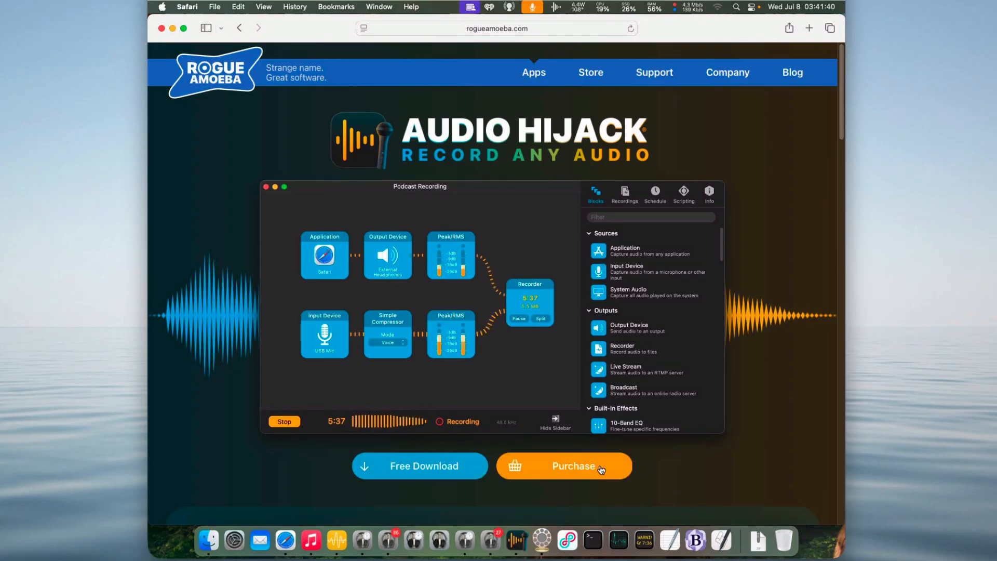
click(599, 469)
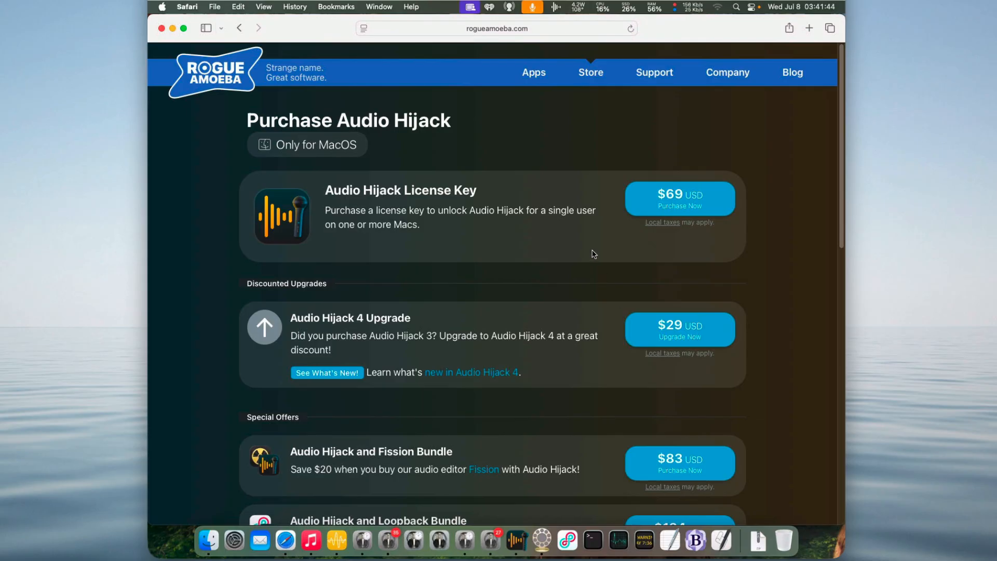
click(173, 28)
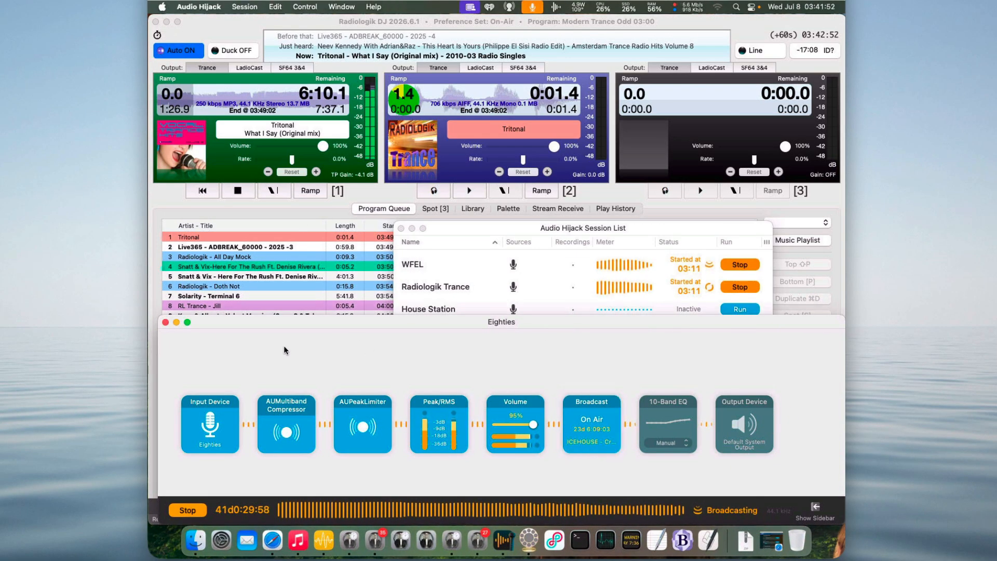
Step: Examine the settings of the AUMultibandCompressor and AUPeakLimiter blocks in the Eighties session
click(287, 416)
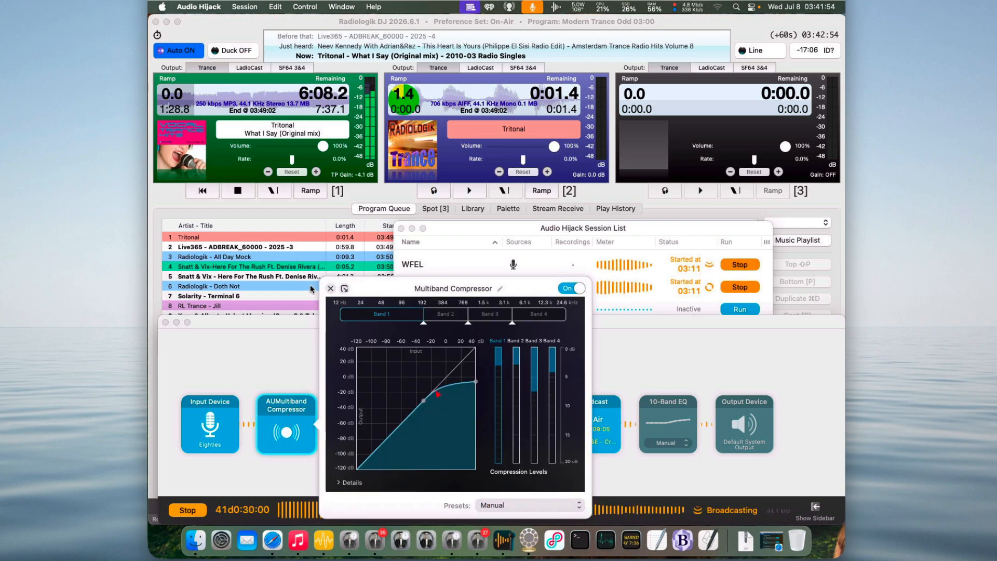
click(330, 288)
click(362, 426)
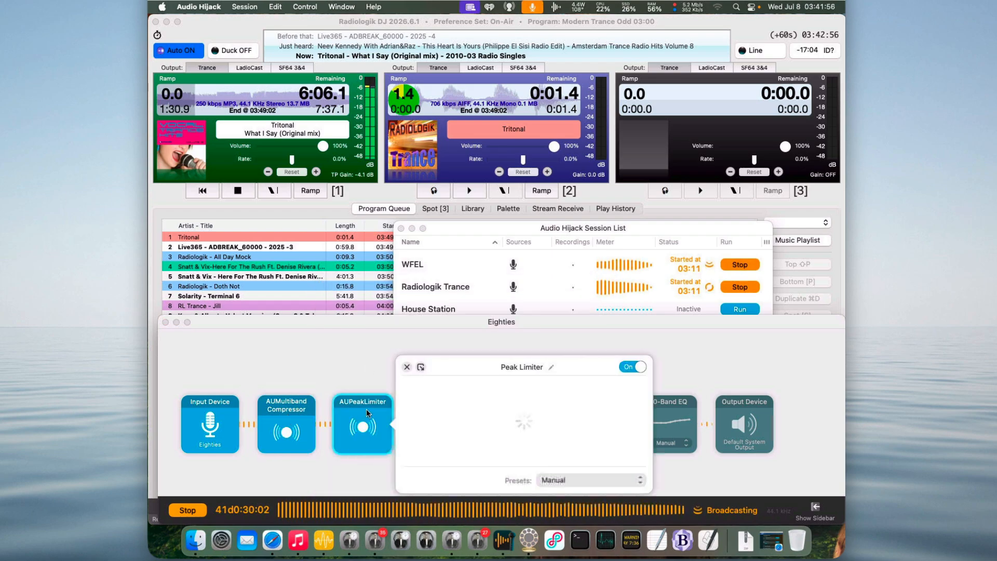
click(407, 367)
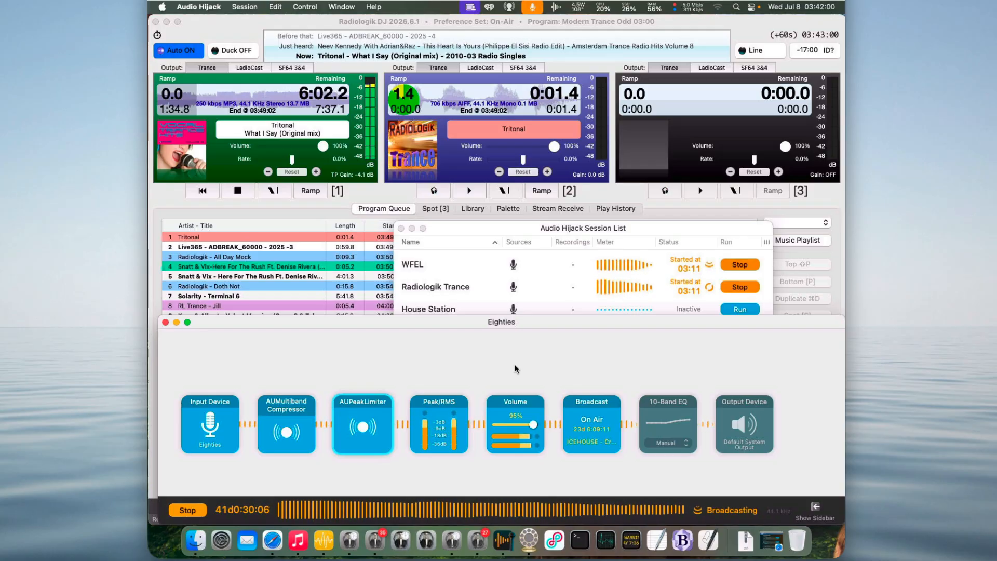
Step: Review the Broadcast block's connection status, station metadata and server setup, and close its settings
click(597, 407)
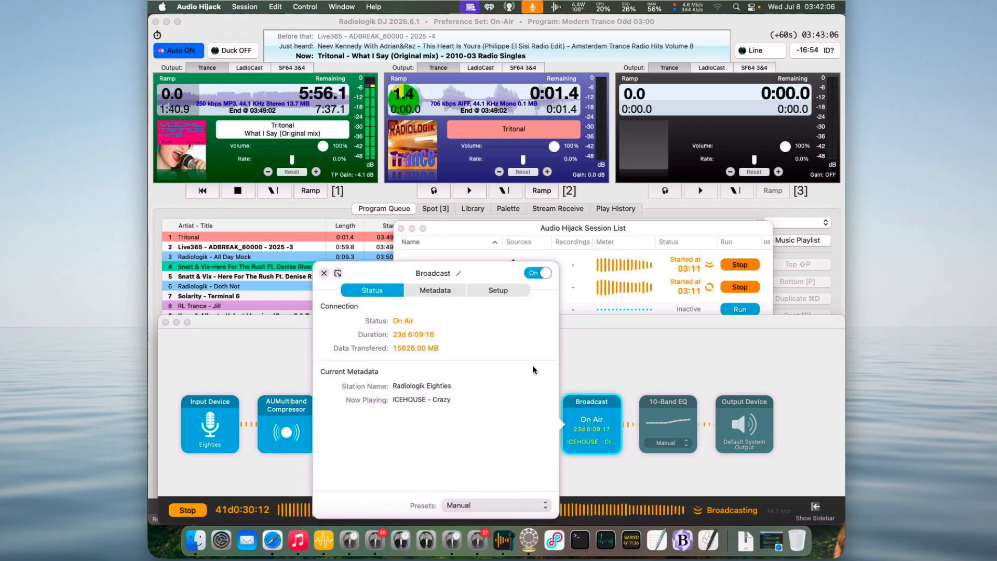
click(432, 290)
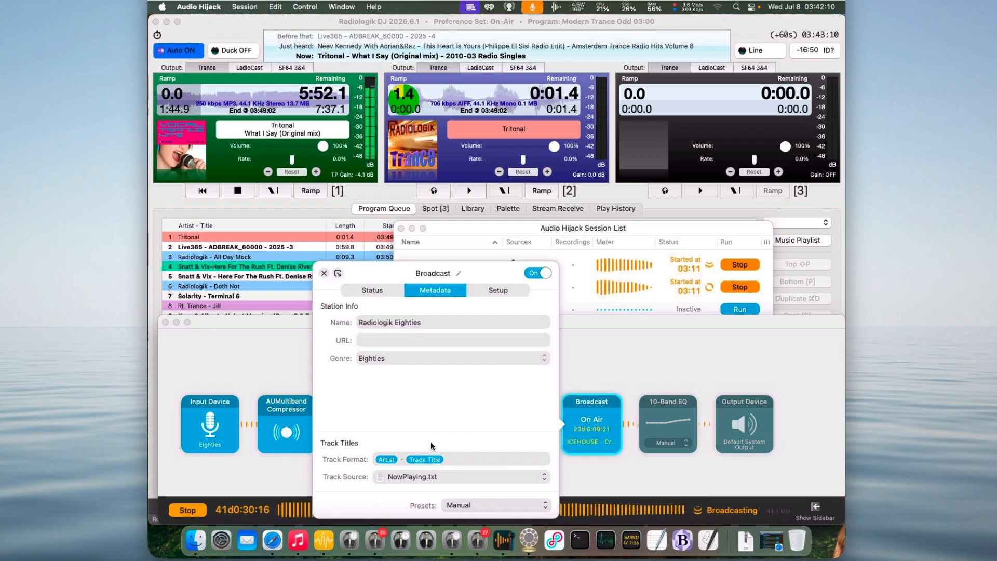
click(491, 291)
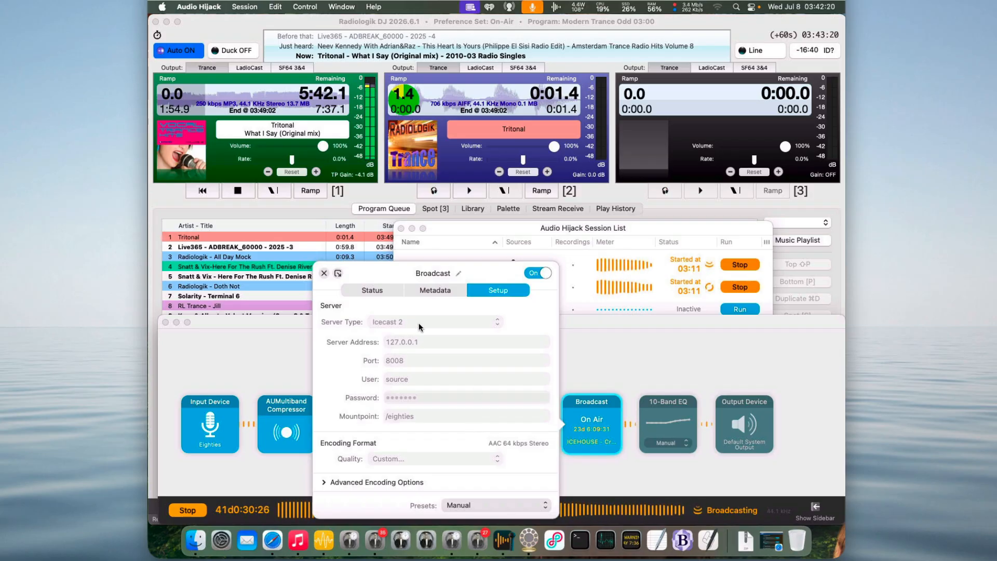
click(324, 274)
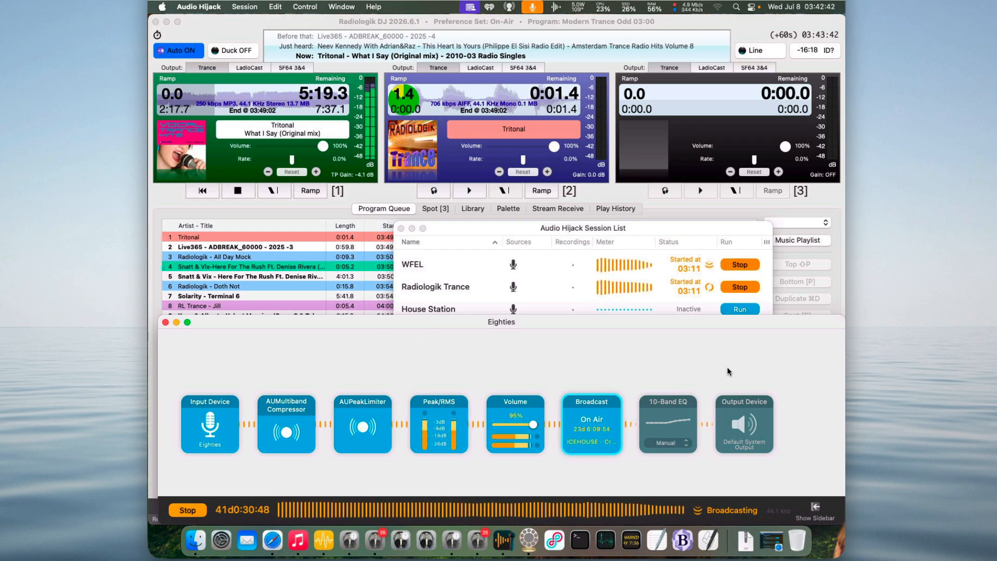
Step: Add an Application block feeding the multiband compressor in the Eighties session and view the apps available as its source
click(814, 510)
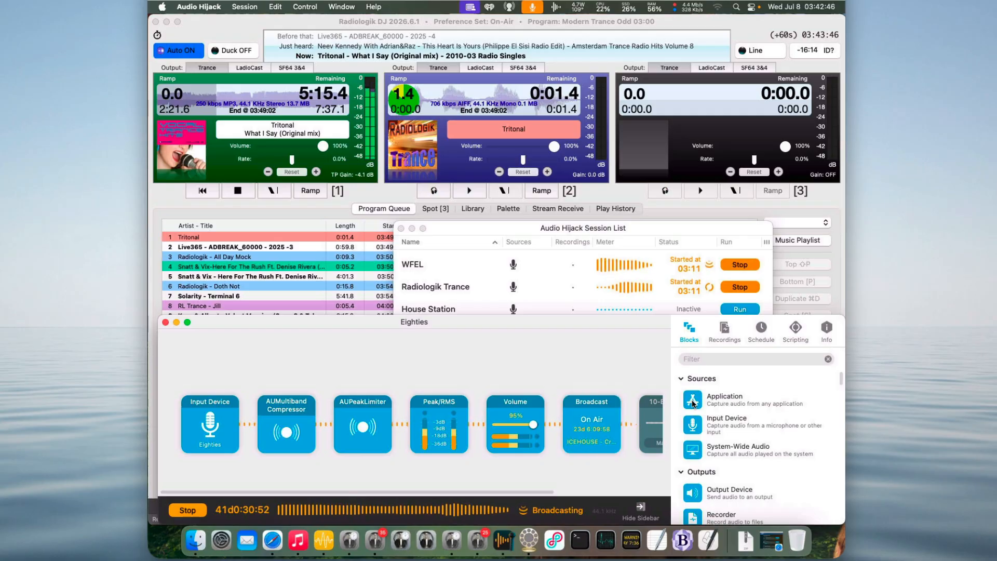
drag(725, 401, 257, 367)
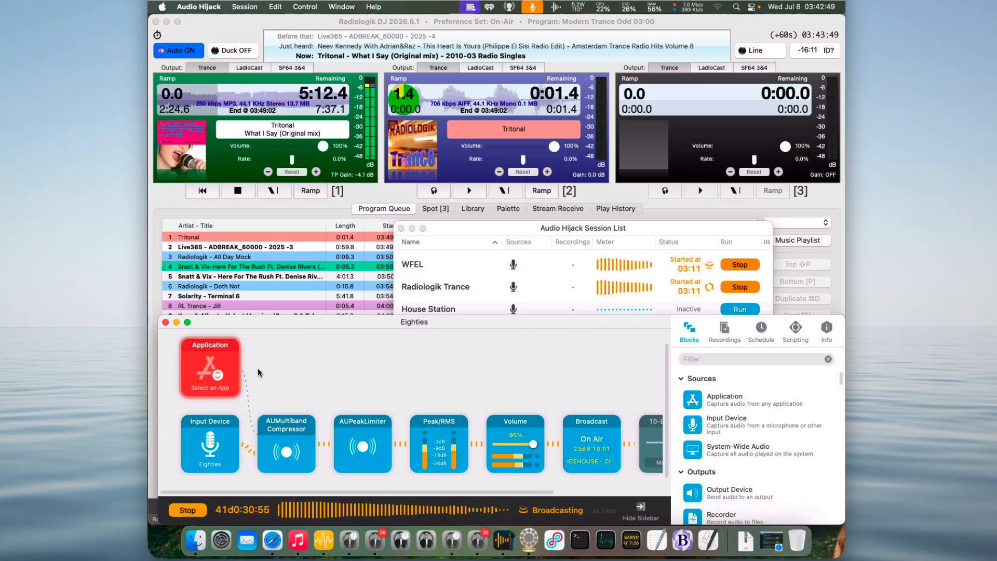
click(218, 374)
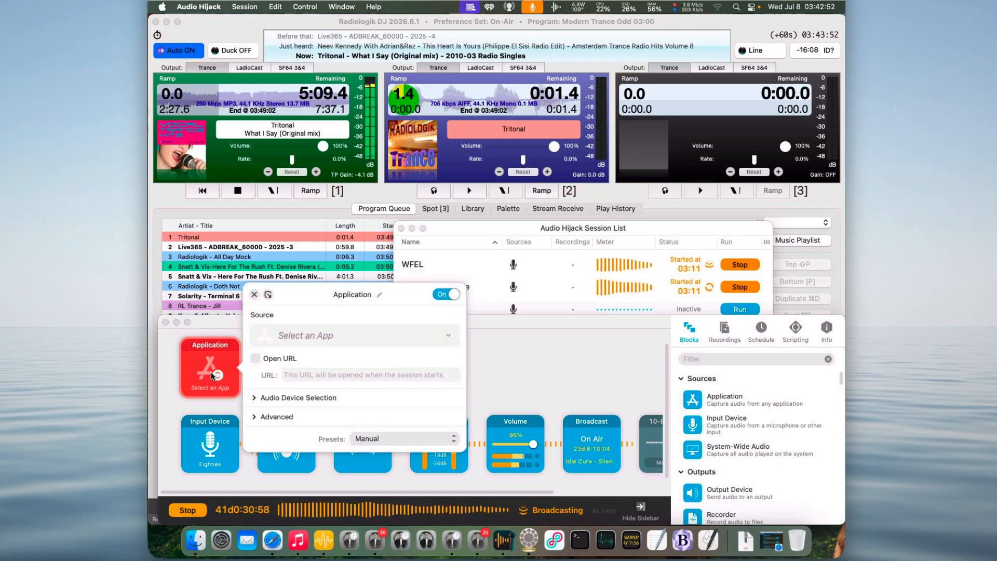
click(273, 337)
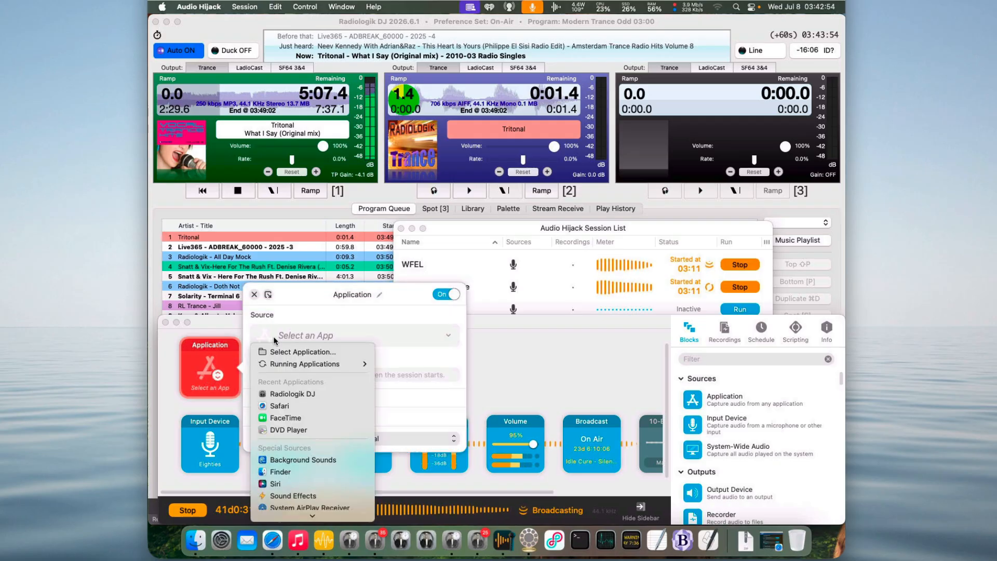
click(318, 336)
click(319, 336)
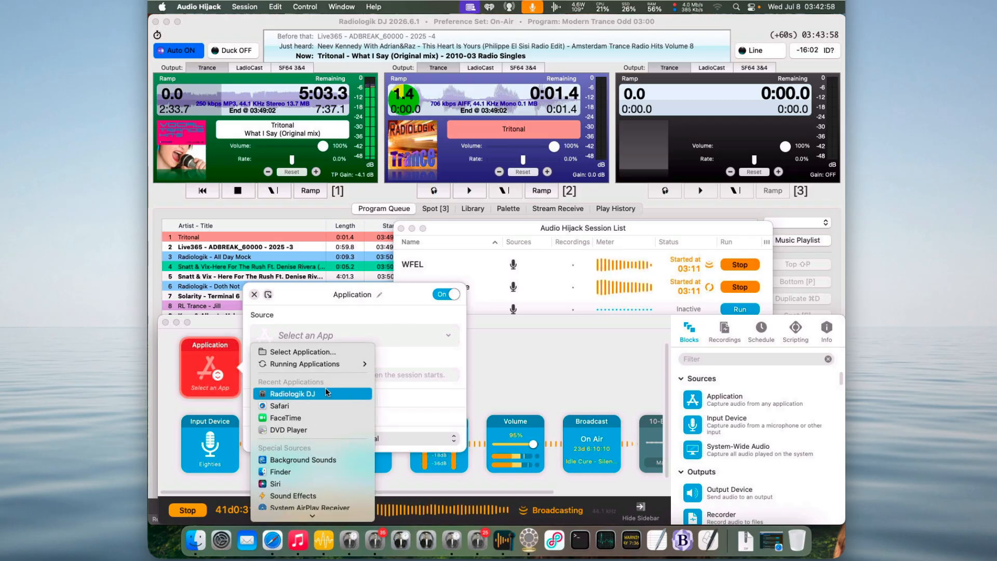
click(173, 368)
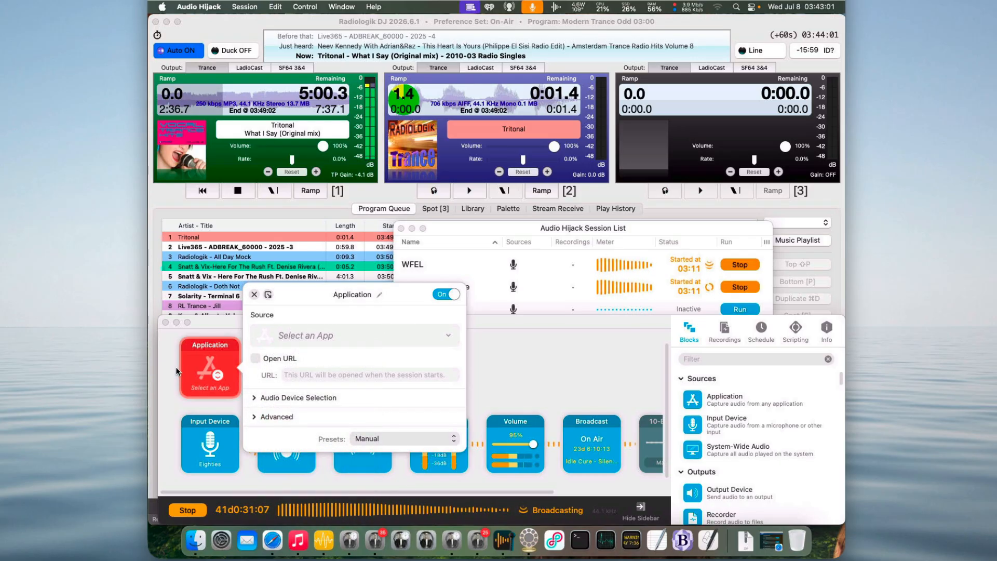
click(254, 296)
click(222, 353)
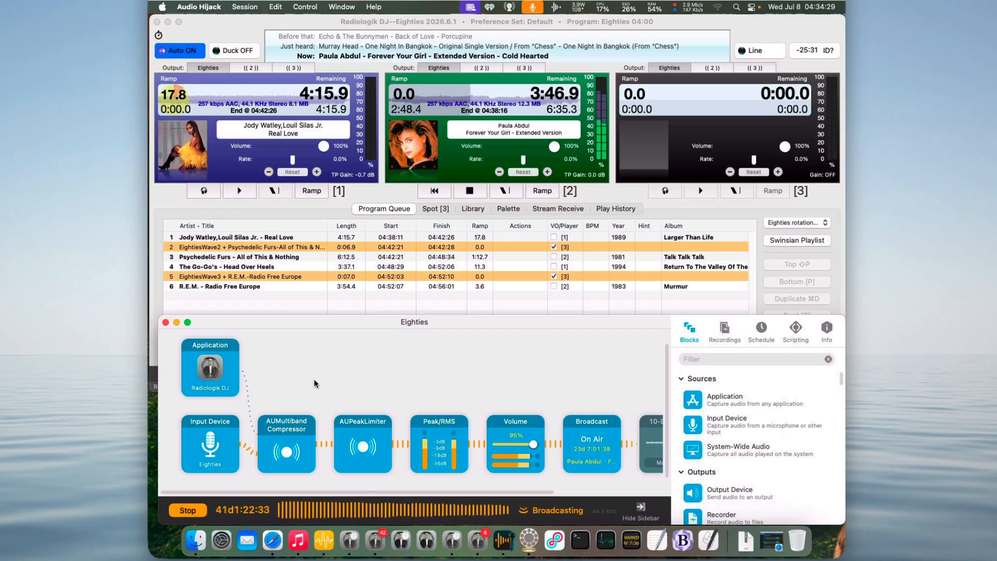
Step: Set the Radiologik DJ Application block to capture audio played to the specified device BlackHole 16ch
click(218, 363)
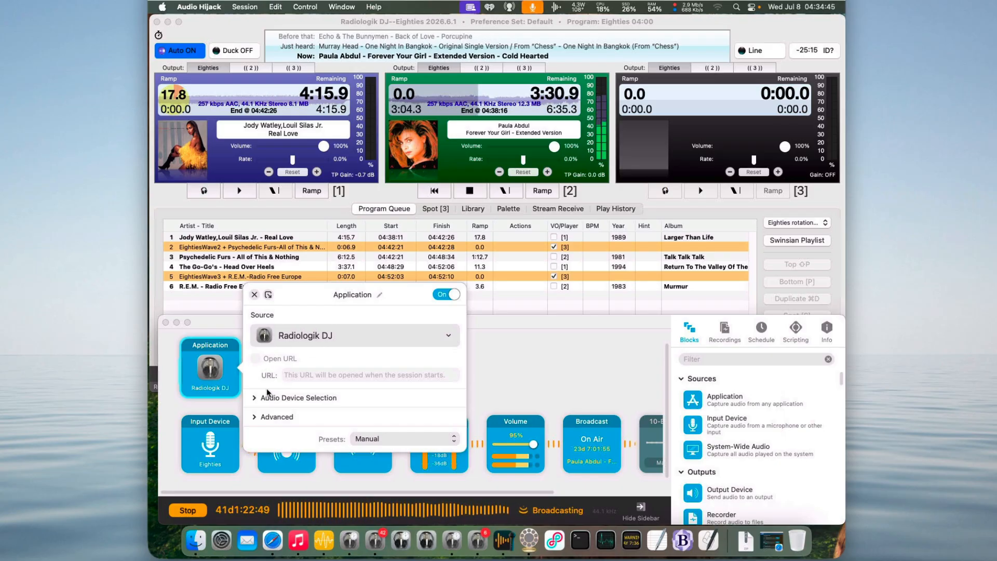
click(254, 398)
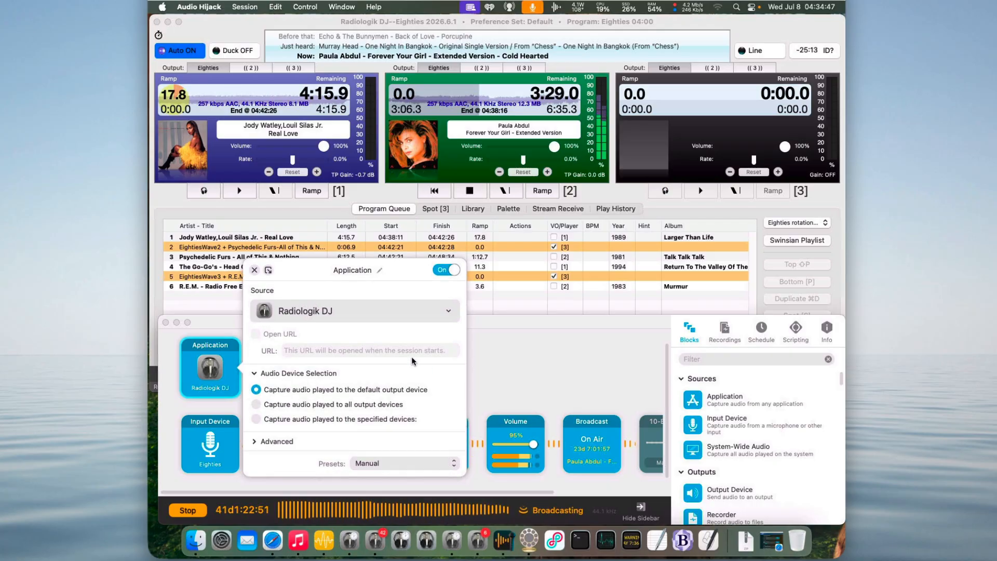
click(315, 420)
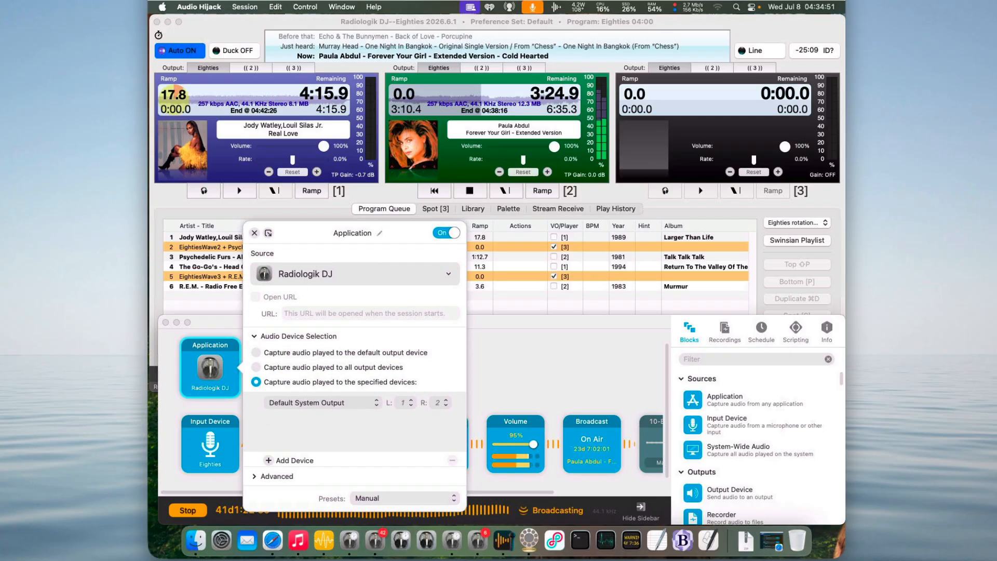
click(340, 402)
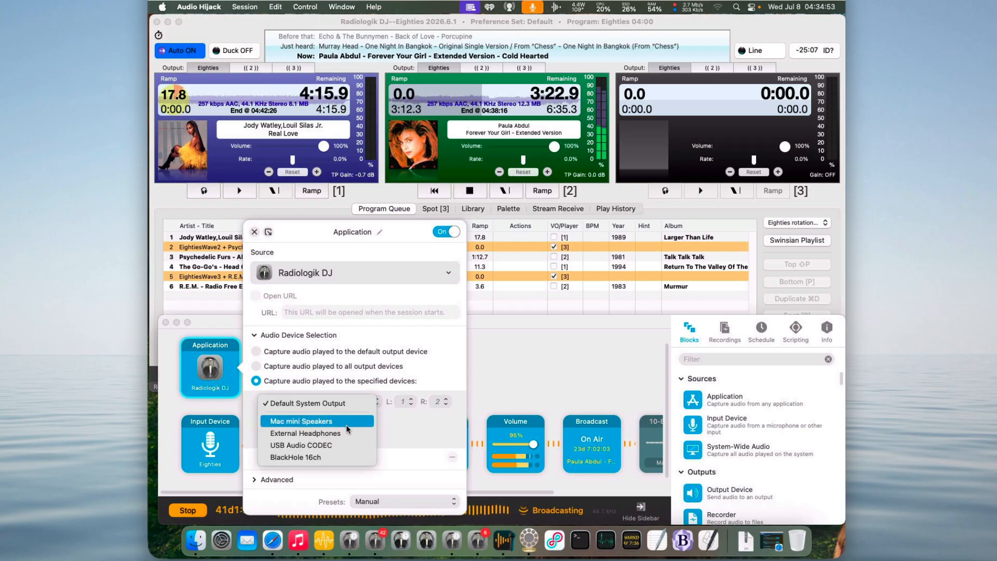
click(348, 457)
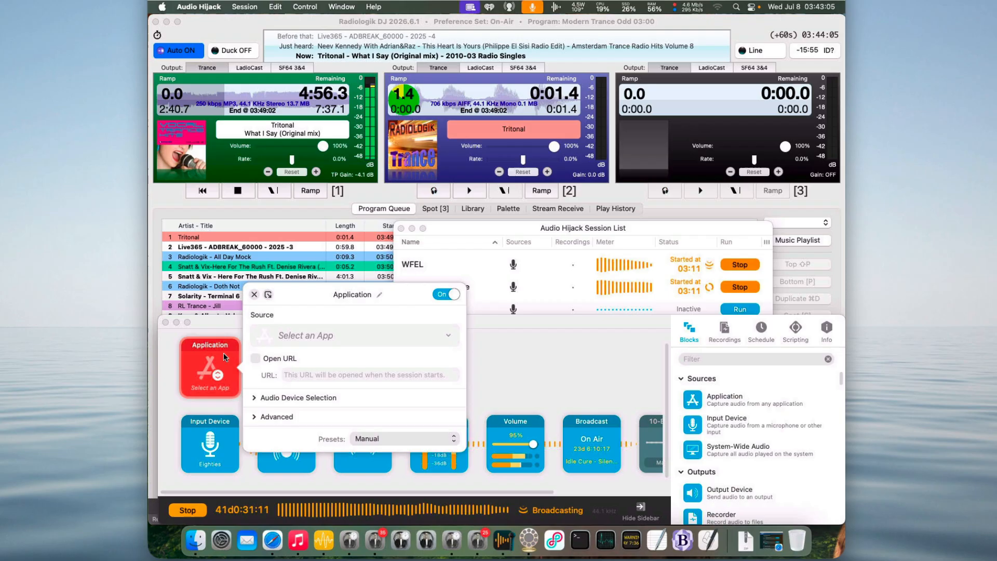
Step: Close the Application block's settings and delete the block from the Eighties session
click(254, 294)
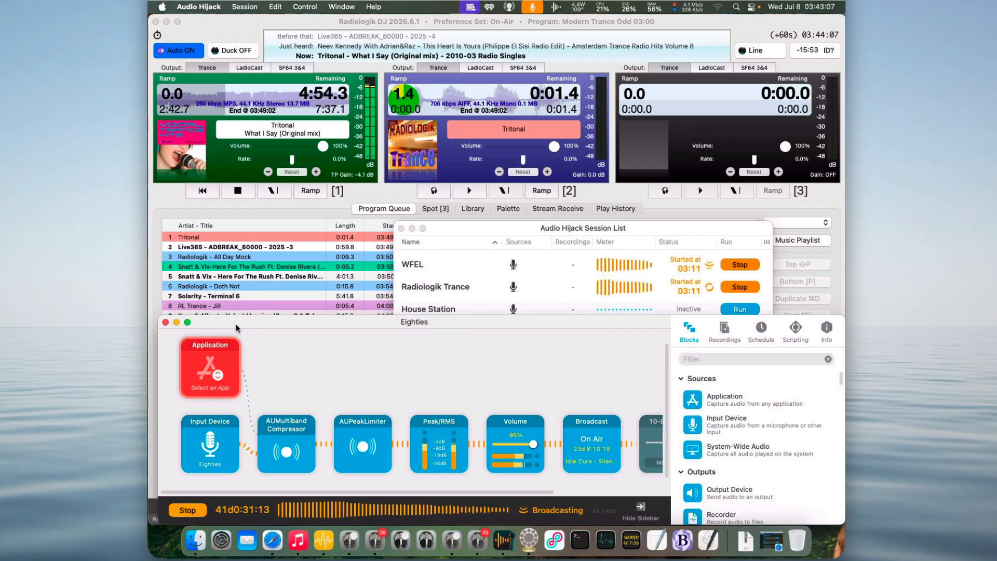
key(BackSpace)
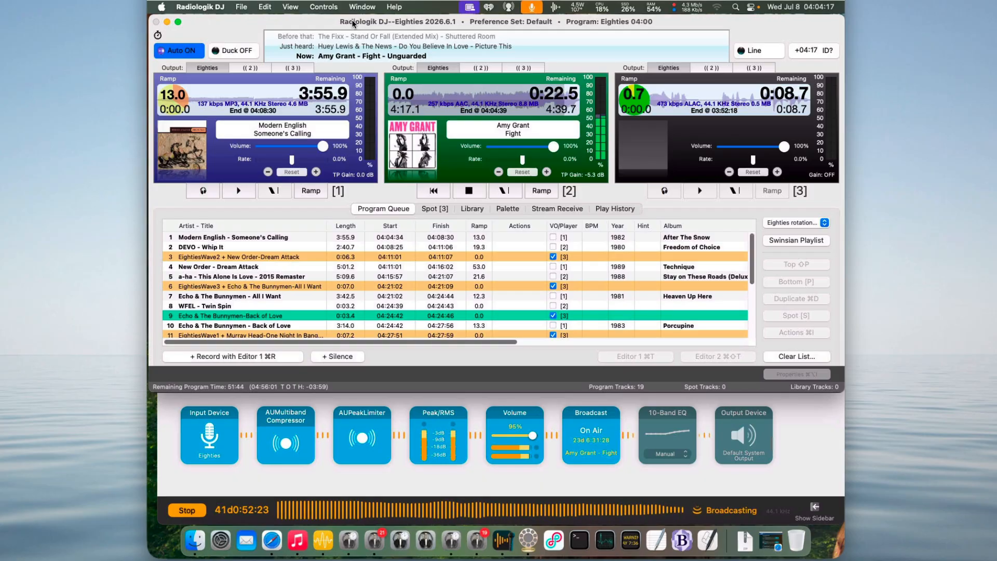
Step: Review the output and line device assignments in Radiologik DJ's Audio I/O settings, close the settings and return to Audio Hijack
key(super+comma)
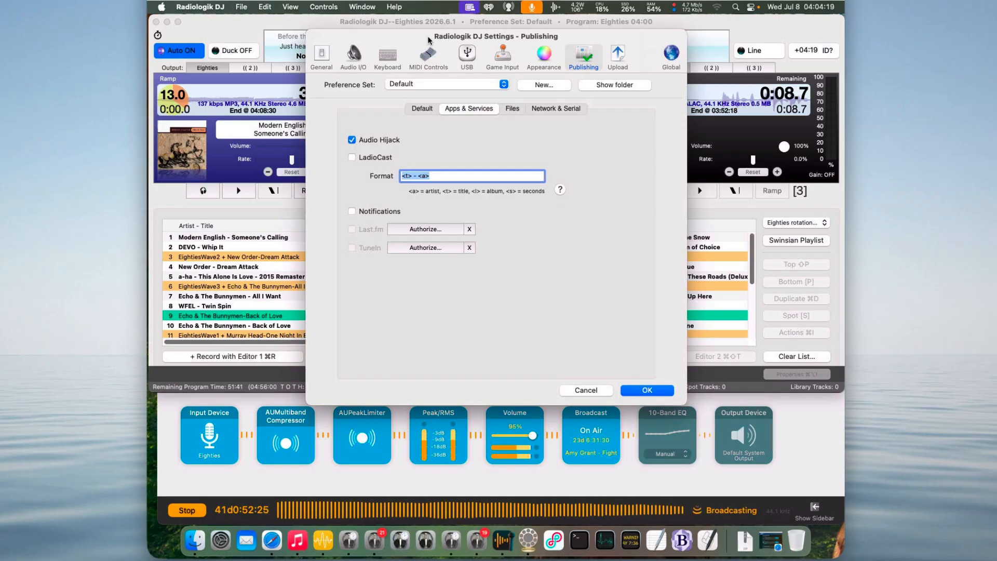
click(361, 54)
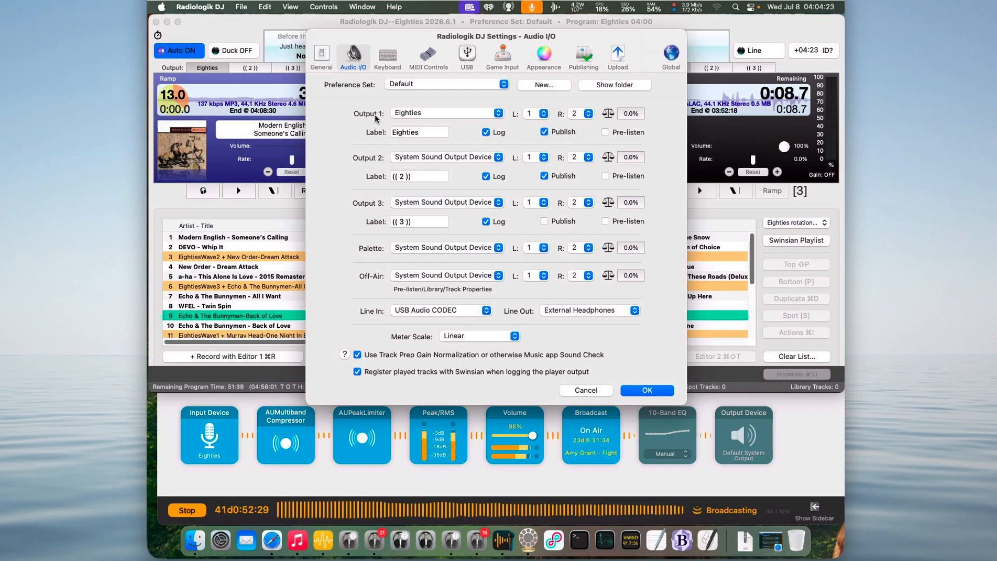
click(647, 390)
click(817, 406)
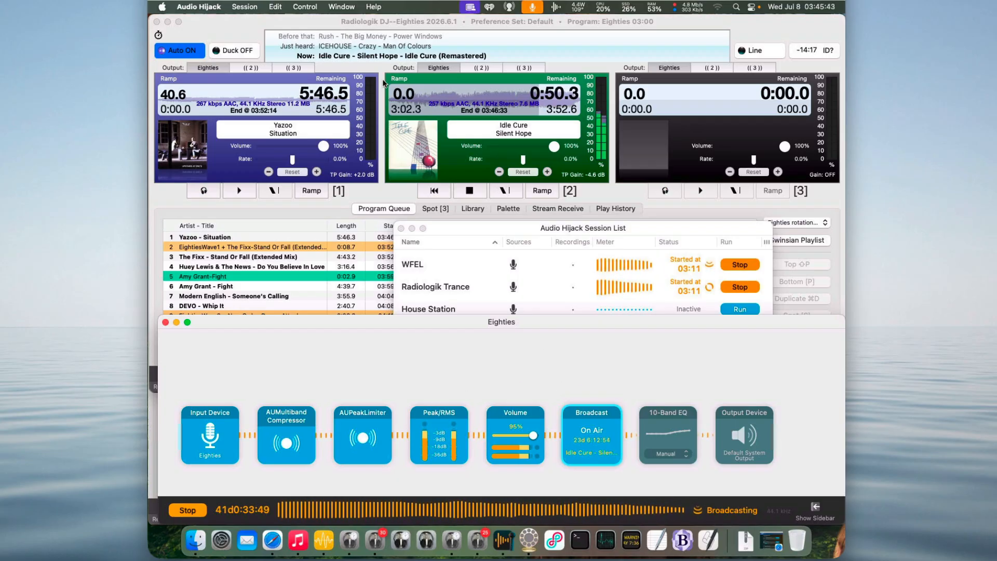
Step: Check the Audio Hijack publishing option in Radiologik DJ's Apps & Services settings, close them and return to the Eighties session
click(393, 23)
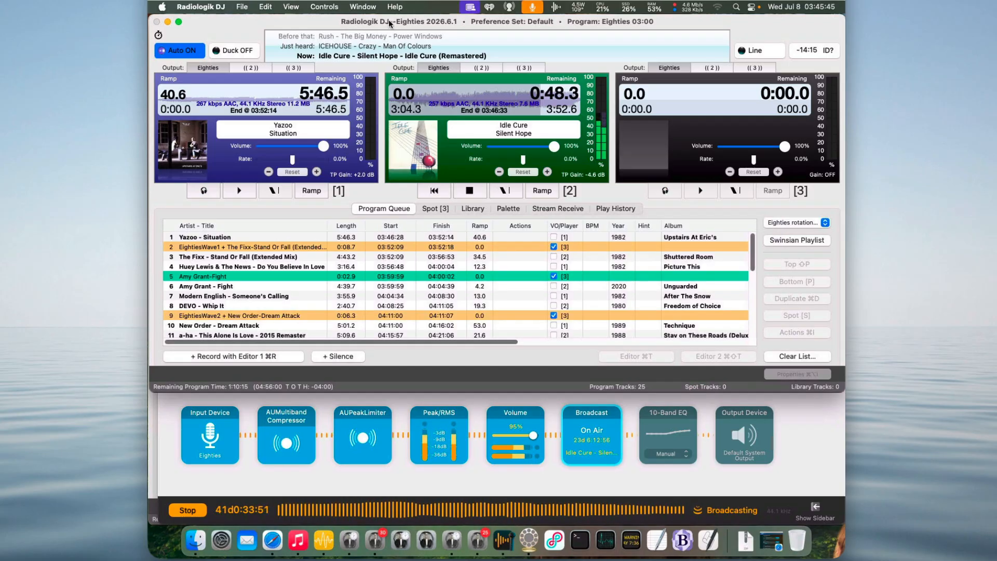
click(201, 7)
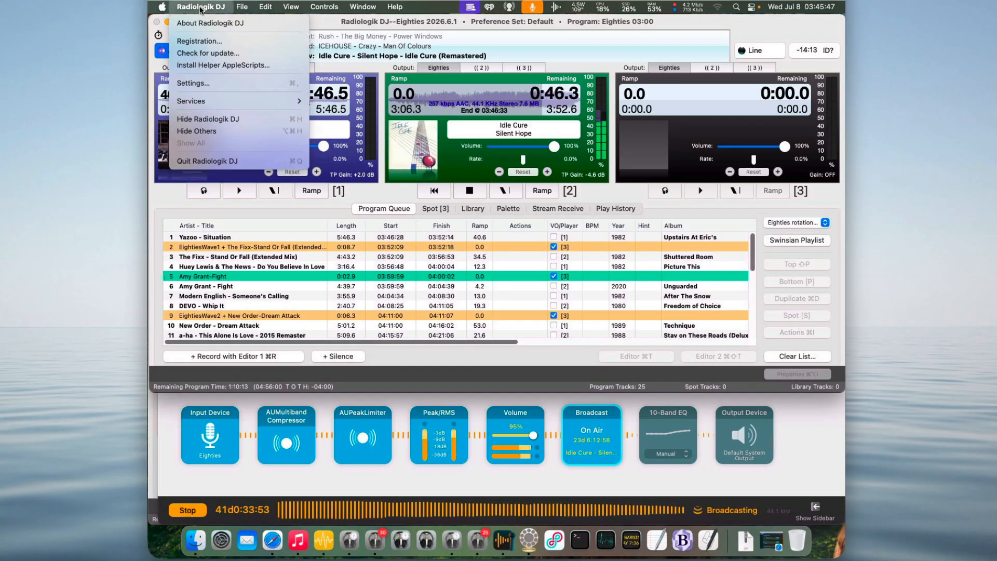
click(197, 82)
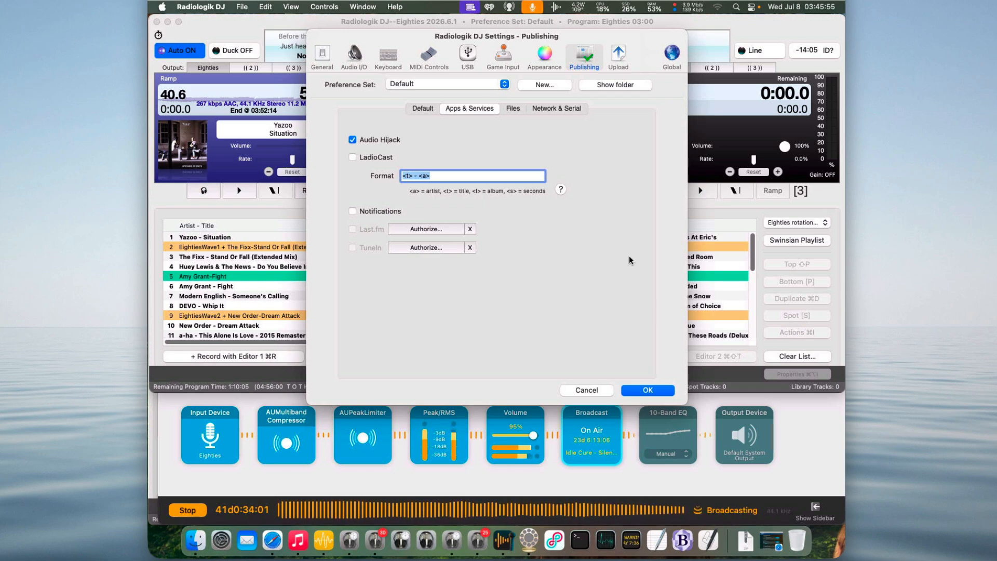
click(657, 393)
click(696, 483)
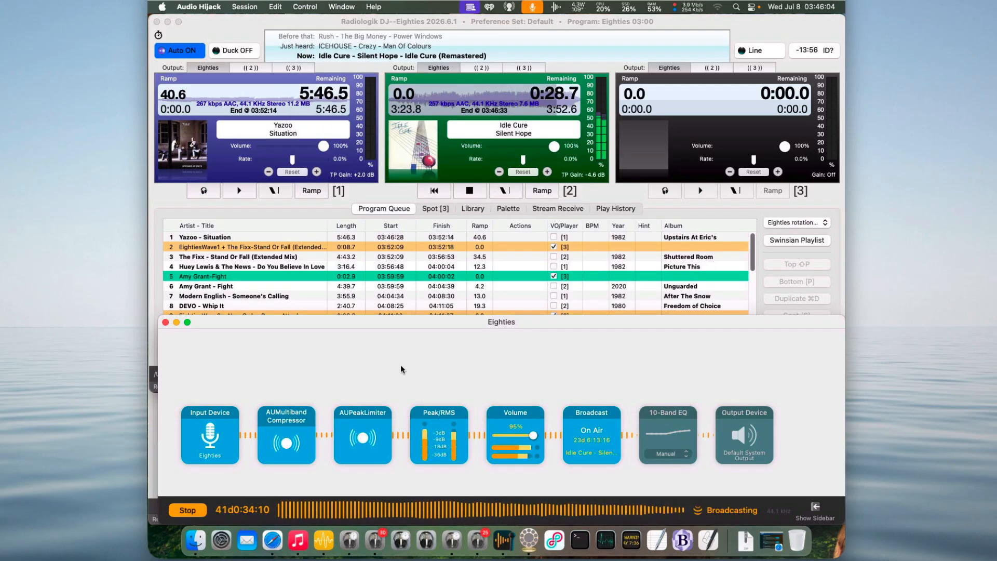
Step: Open the App Store, search for "ladiocast" to view its listing, and quit the store
key(super+space)
text(app)
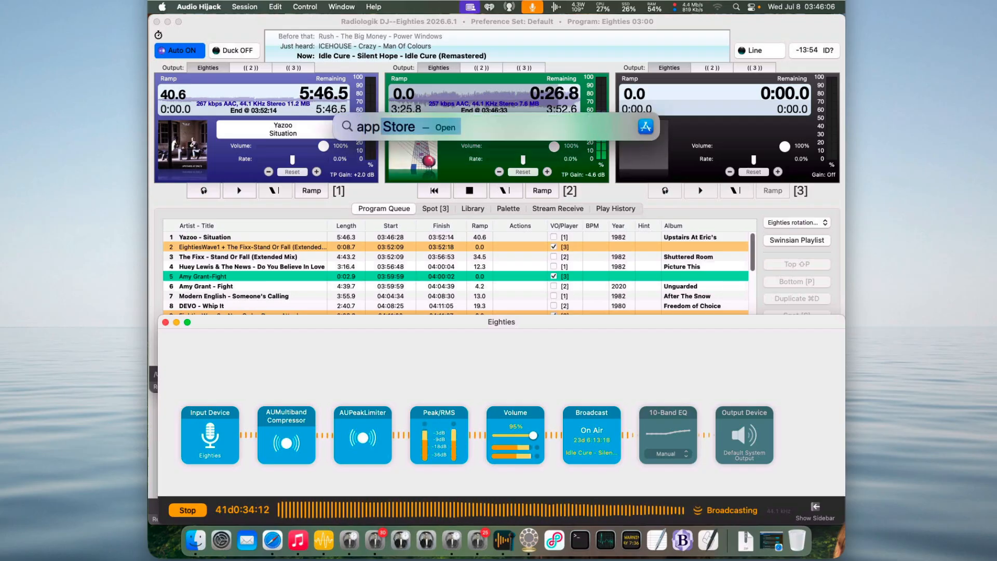
key(Return)
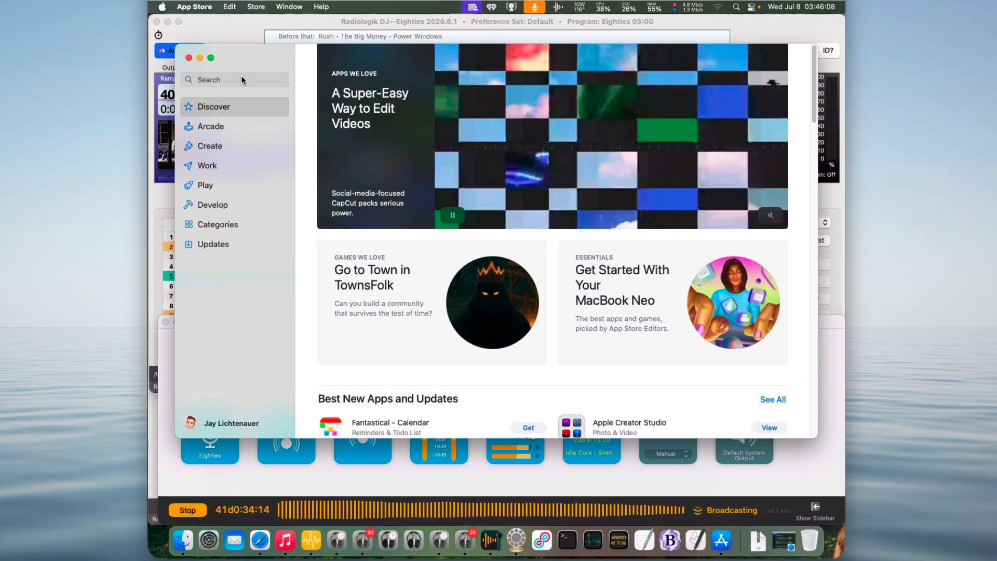
key(super+f)
text(ladiocast)
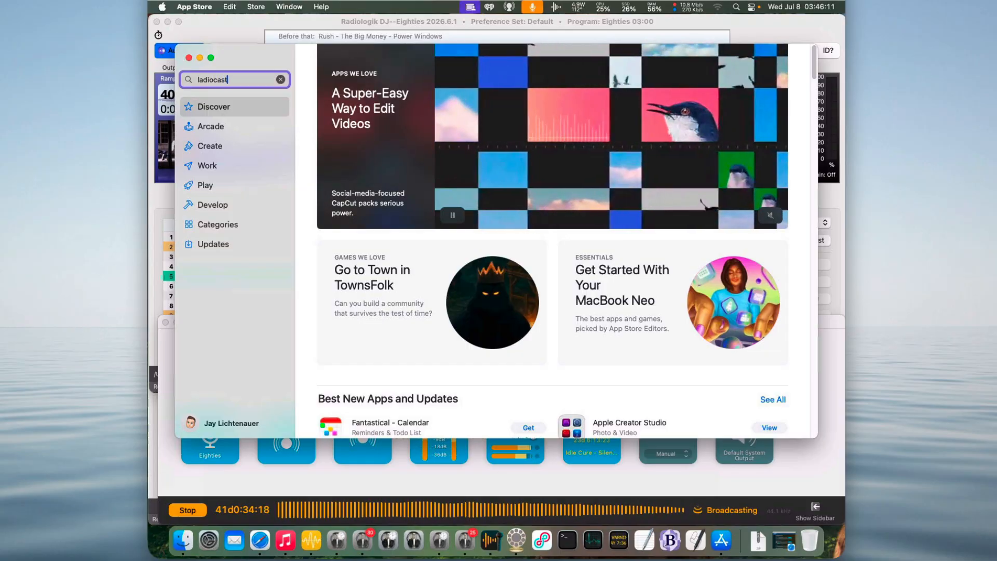
key(Return)
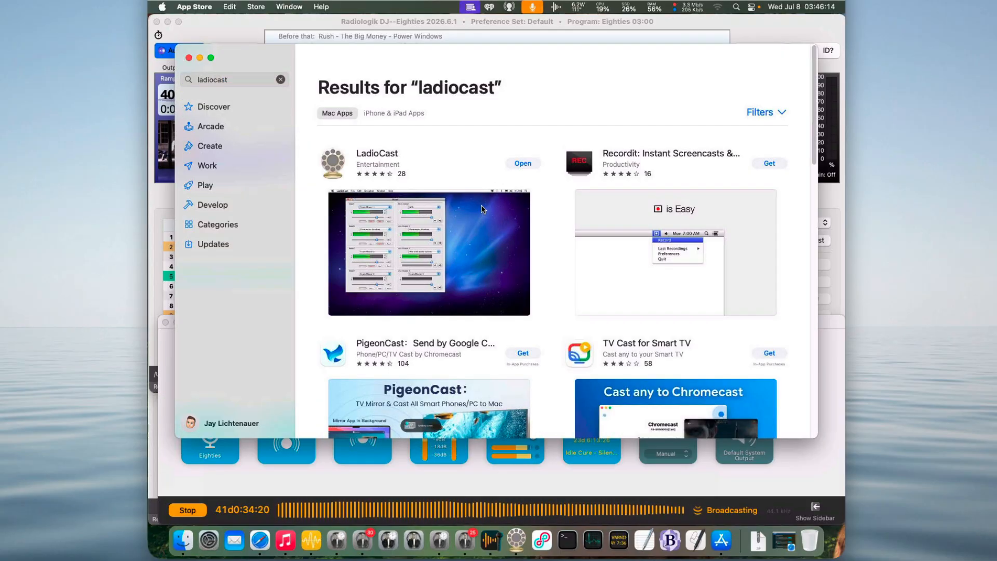
key(super+q)
Step: Switch to LadioCast and review Streamer 1's connection, encoding and metadata settings
click(530, 540)
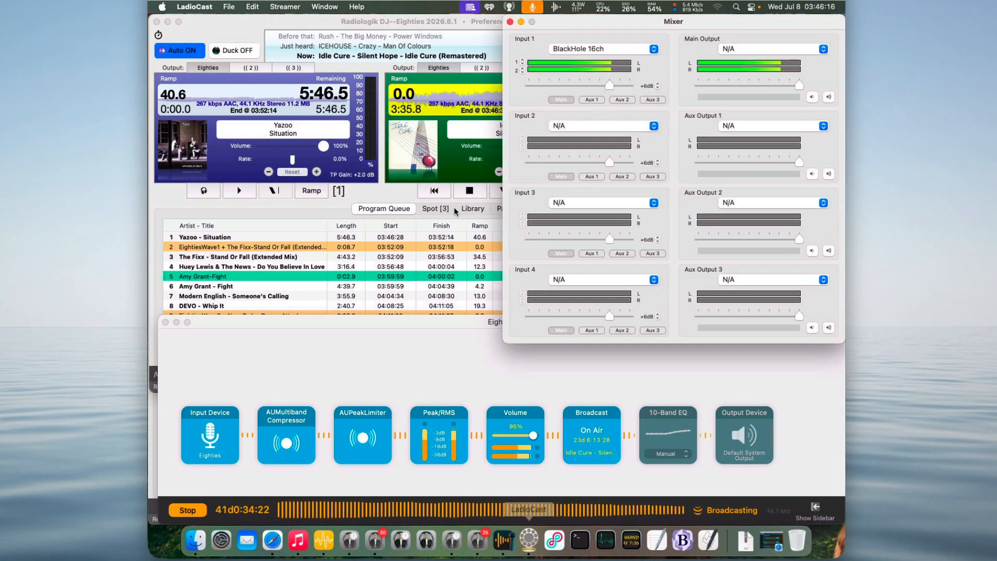
click(325, 7)
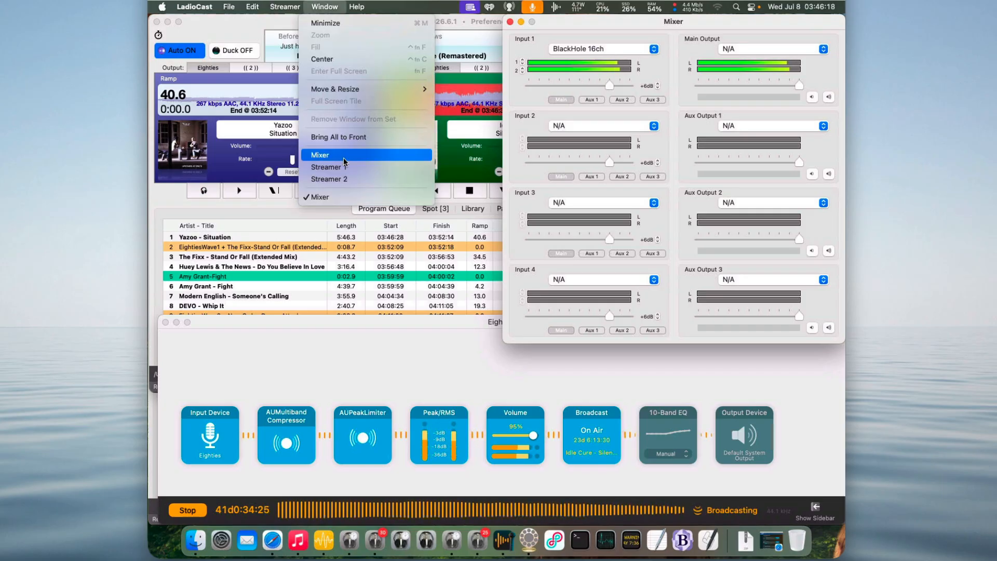
click(332, 166)
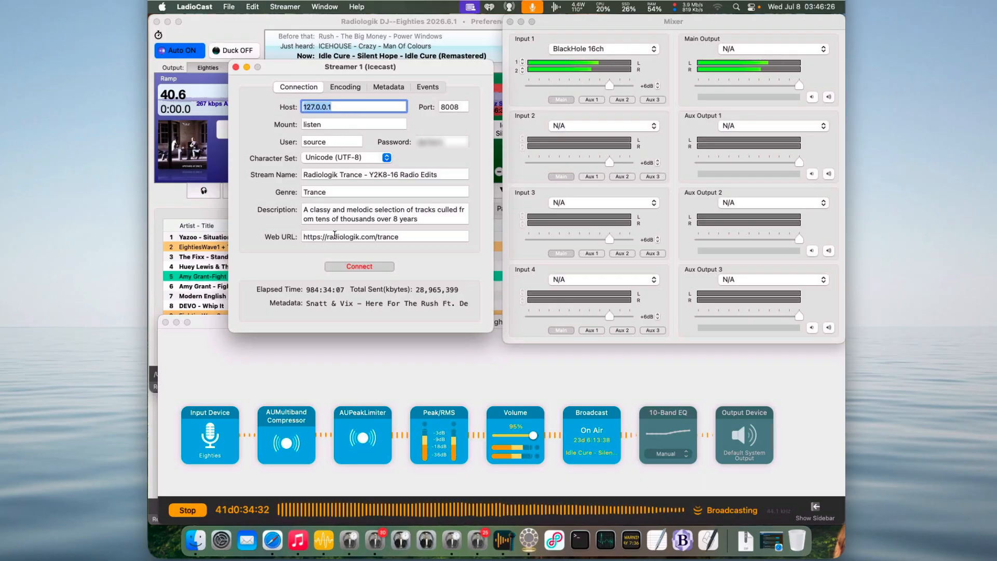
click(345, 87)
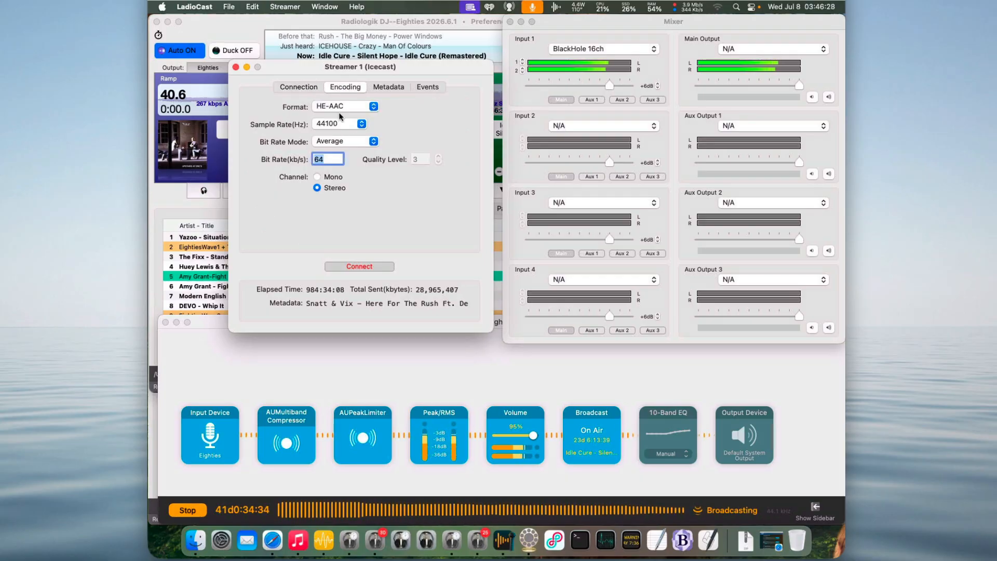
click(395, 88)
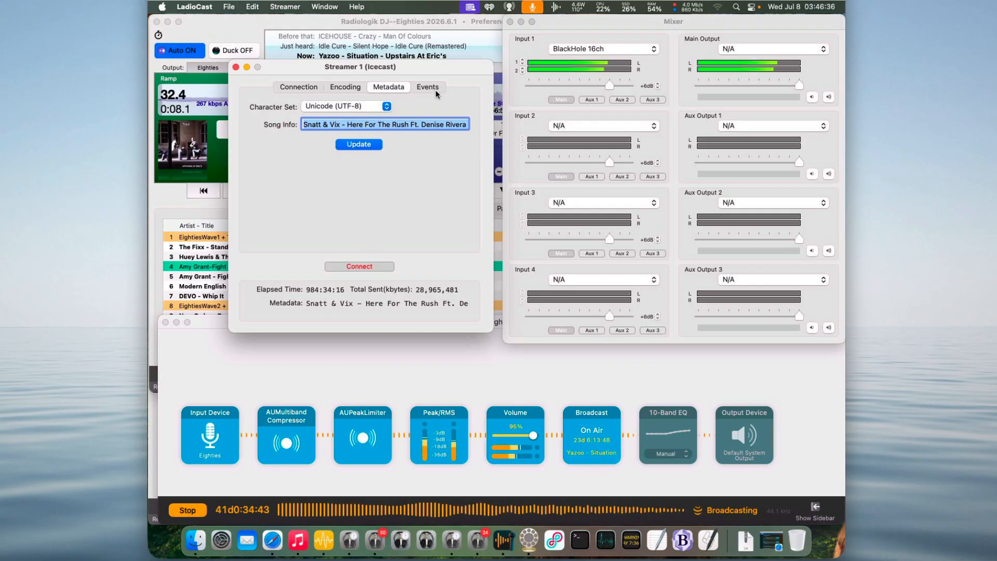
Step: Compare LadioCast's mixer and Streamer 1 metadata with Audio Hijack's Eighties session, finishing on the mixer
click(604, 32)
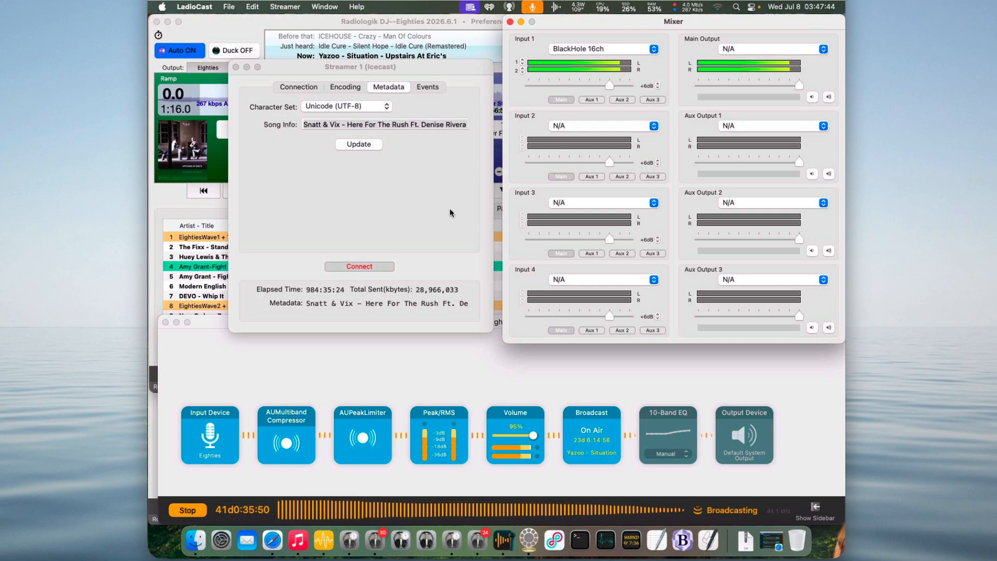
click(493, 361)
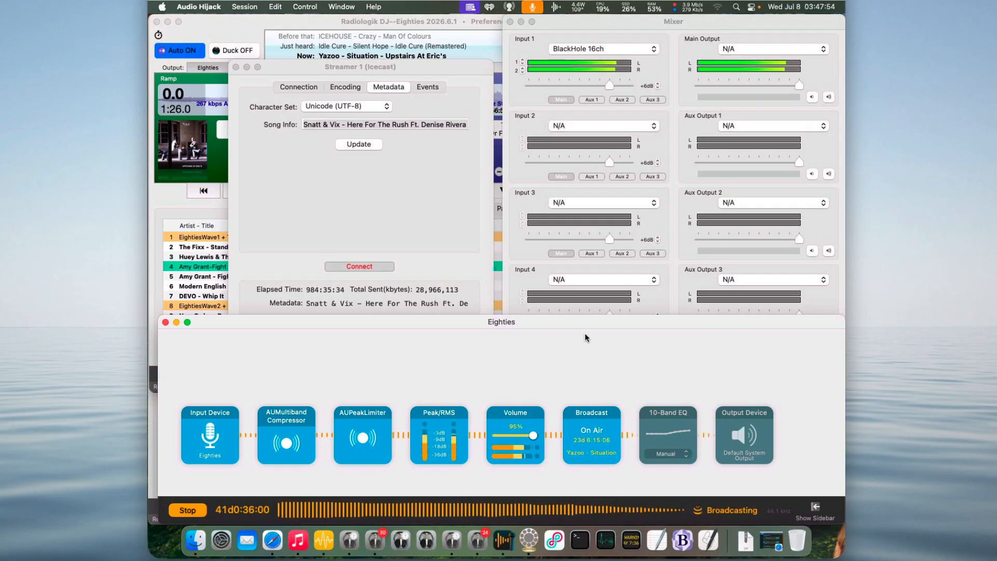
click(451, 175)
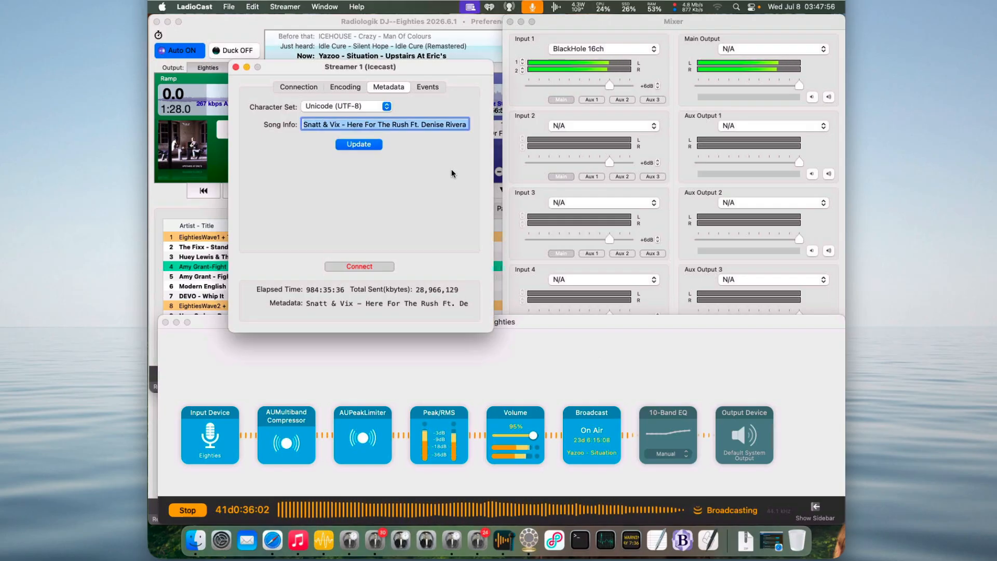
click(638, 27)
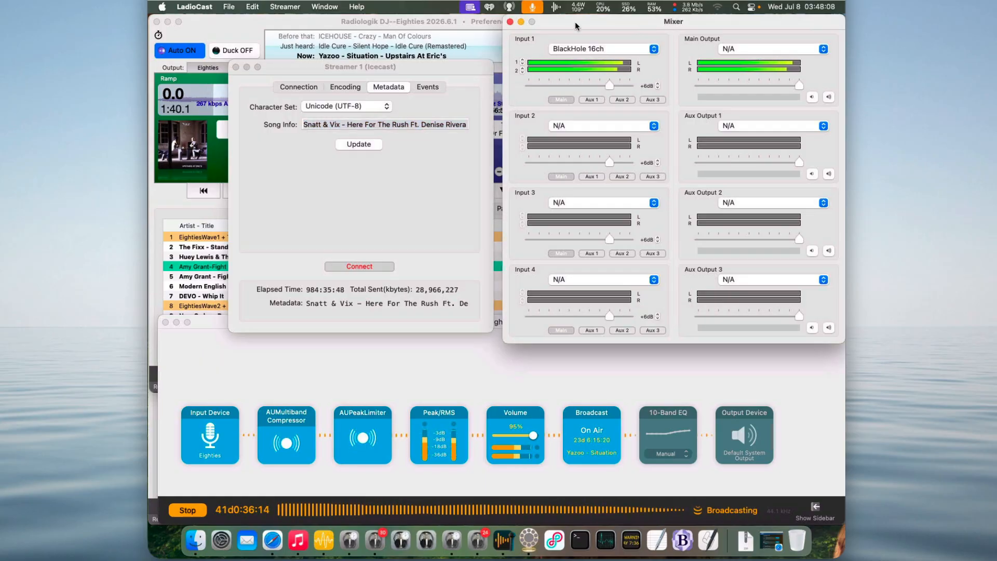
Step: Switch to Radiologik DJ and open its manual at the Internet Broadcasting section
click(357, 7)
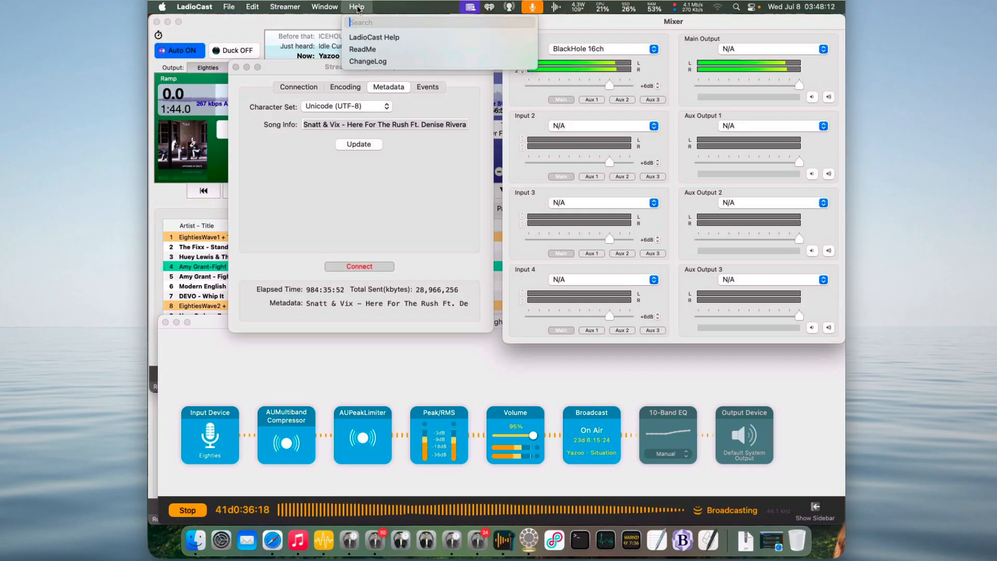
click(358, 9)
click(367, 24)
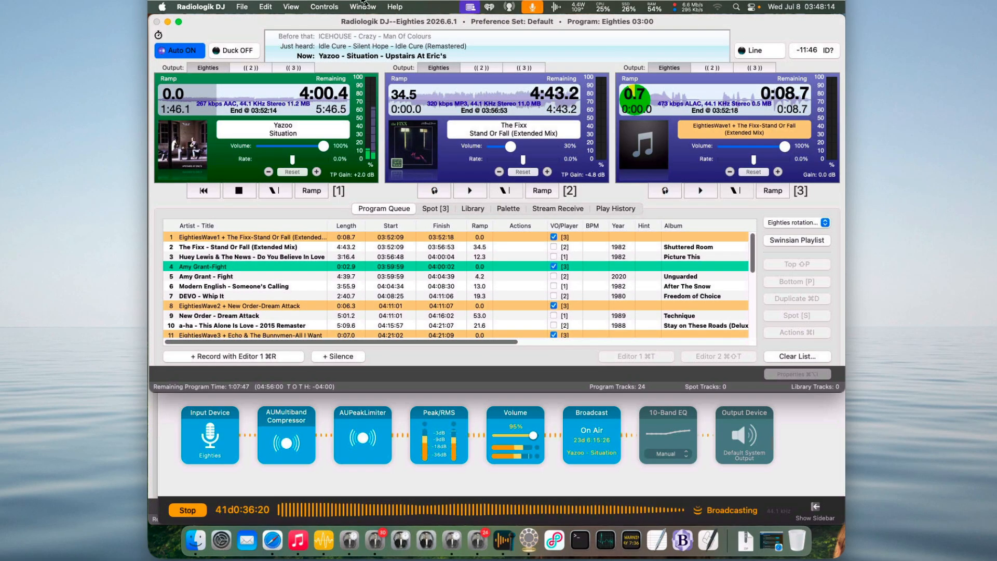
click(390, 7)
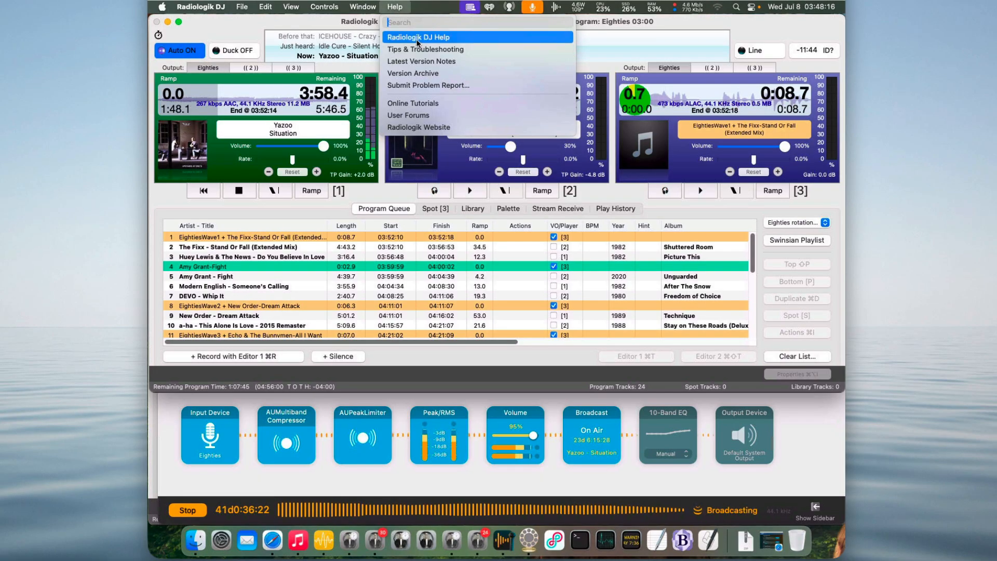
click(417, 39)
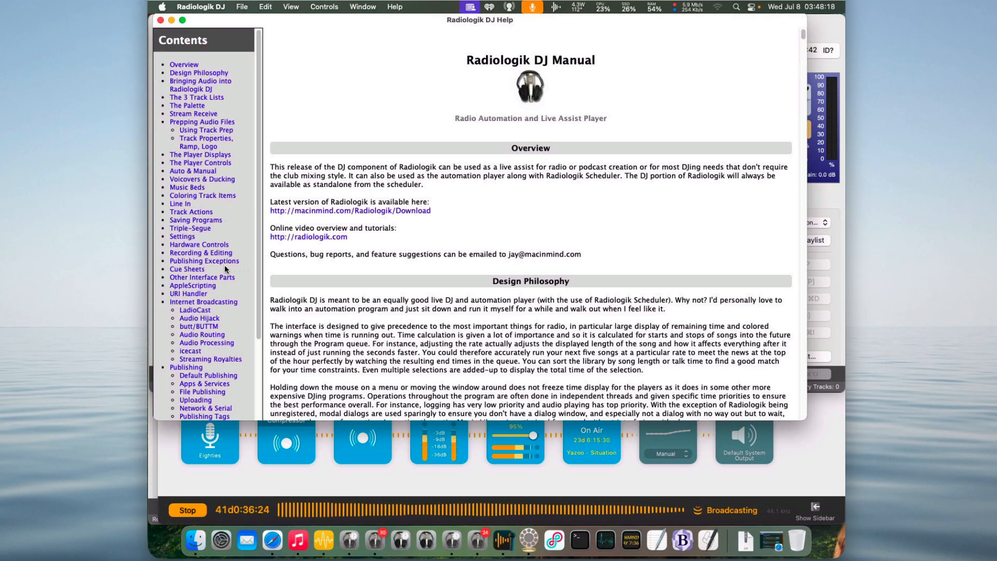
click(201, 280)
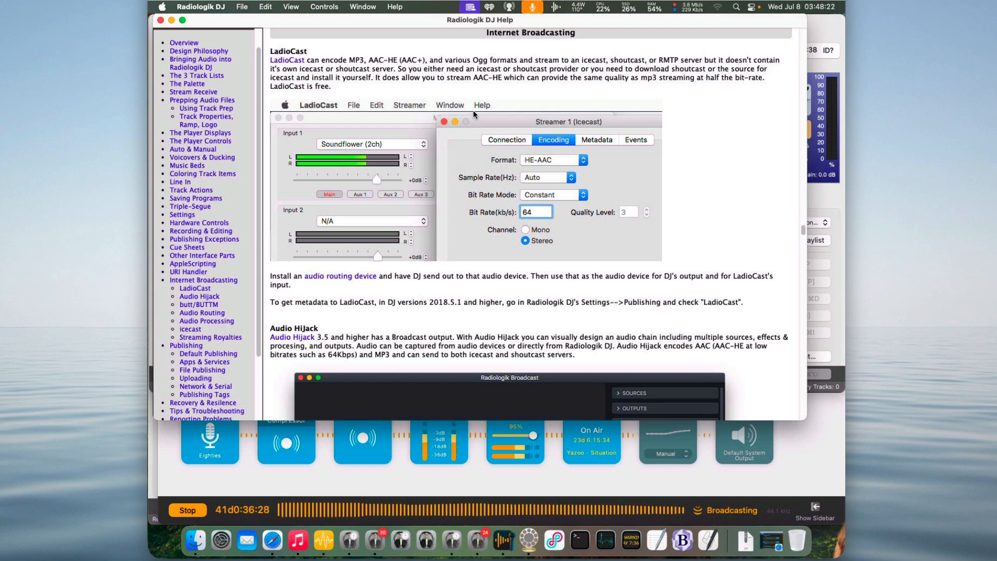
Step: Read the manual's guidance on Audio Hijack, other encoders, audio routing, audio processing and installing icecast
scroll(472, 110, down, 10)
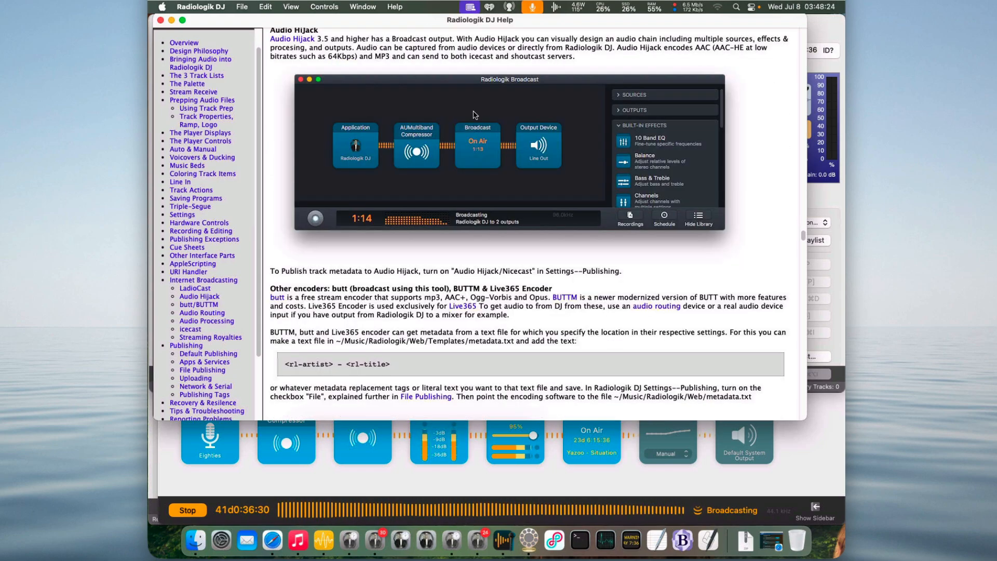
scroll(473, 111, down, 7)
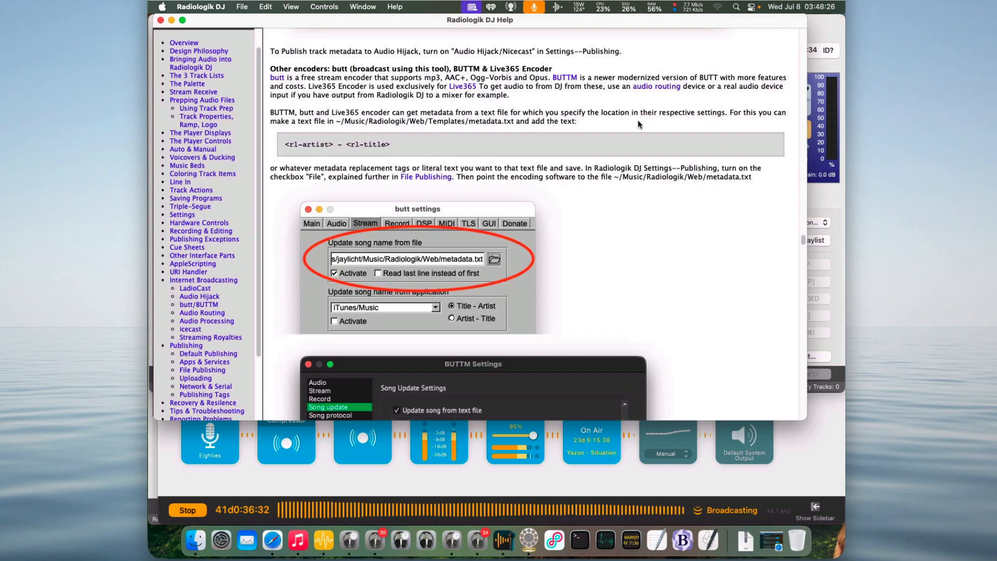
scroll(637, 120, down, 8)
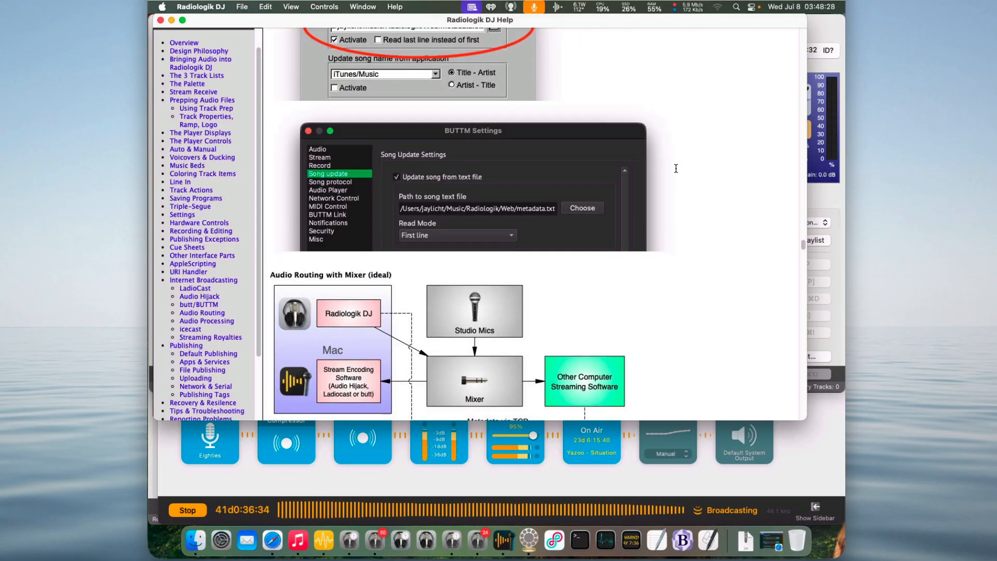
scroll(676, 168, down, 7)
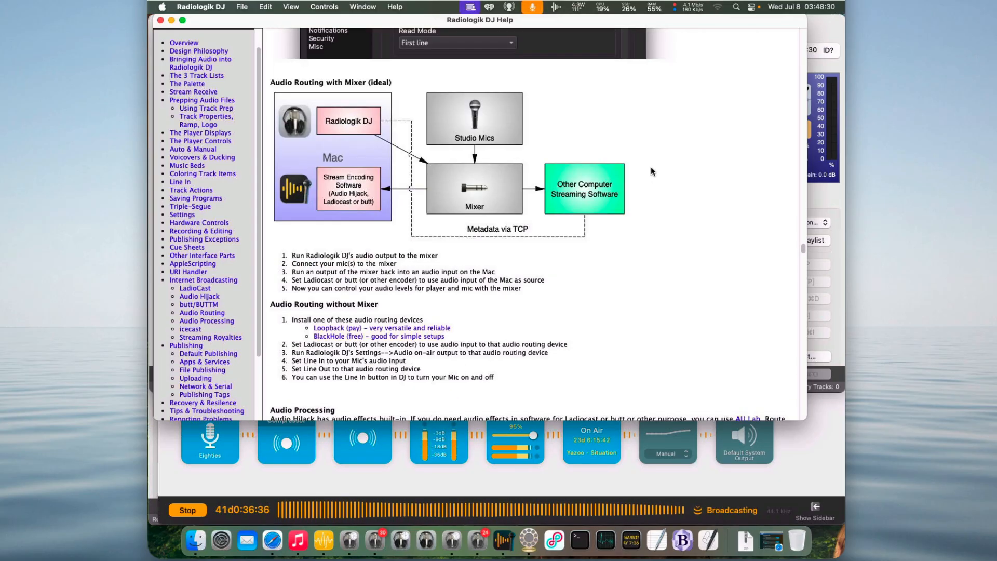
scroll(646, 171, down, 12)
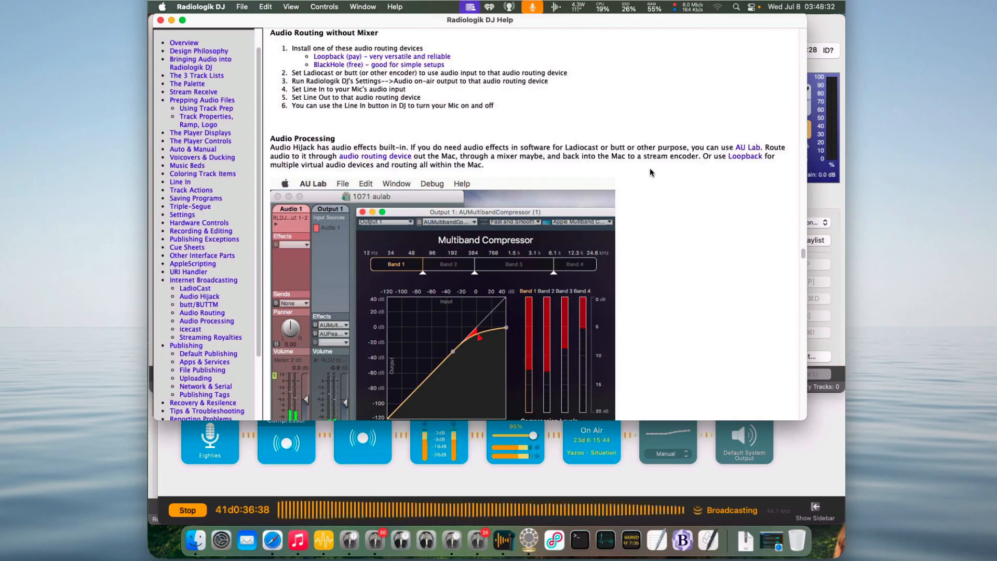
scroll(650, 173, down, 12)
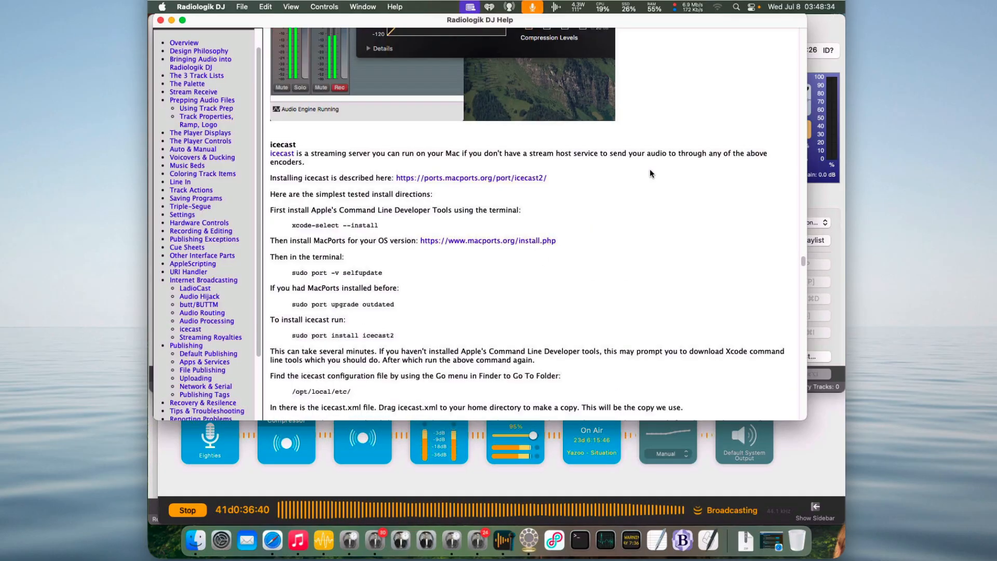
scroll(646, 168, down, 2)
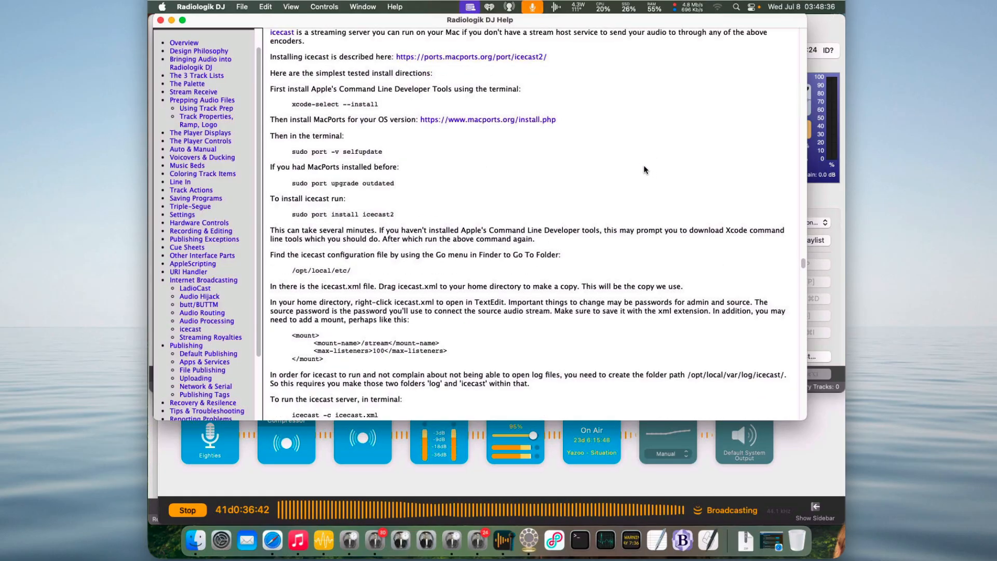